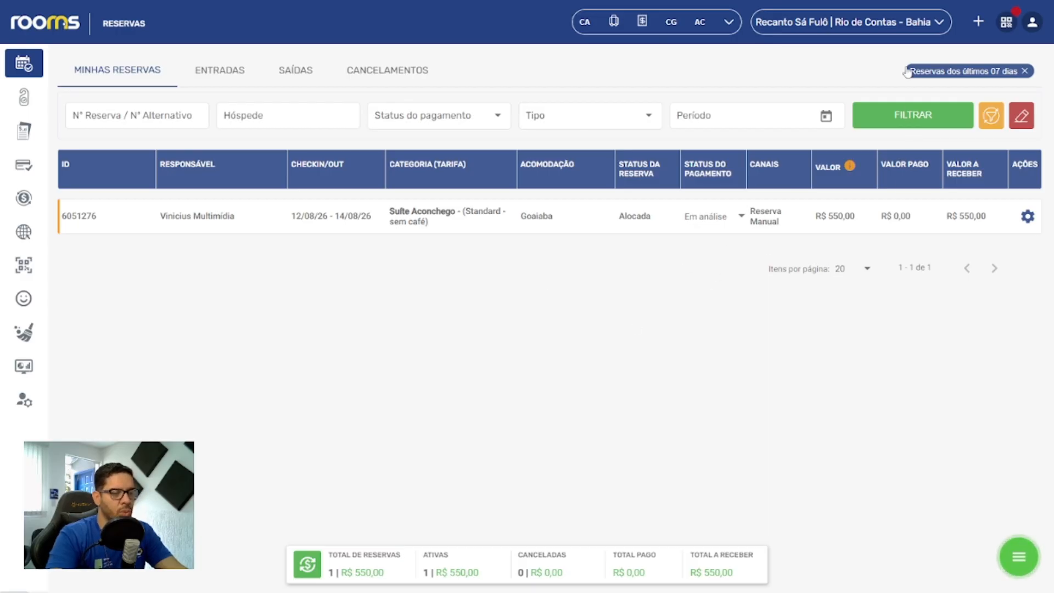
- Look through the arrivals, departures and cancellations lists, then return to my reservations
click(220, 76)
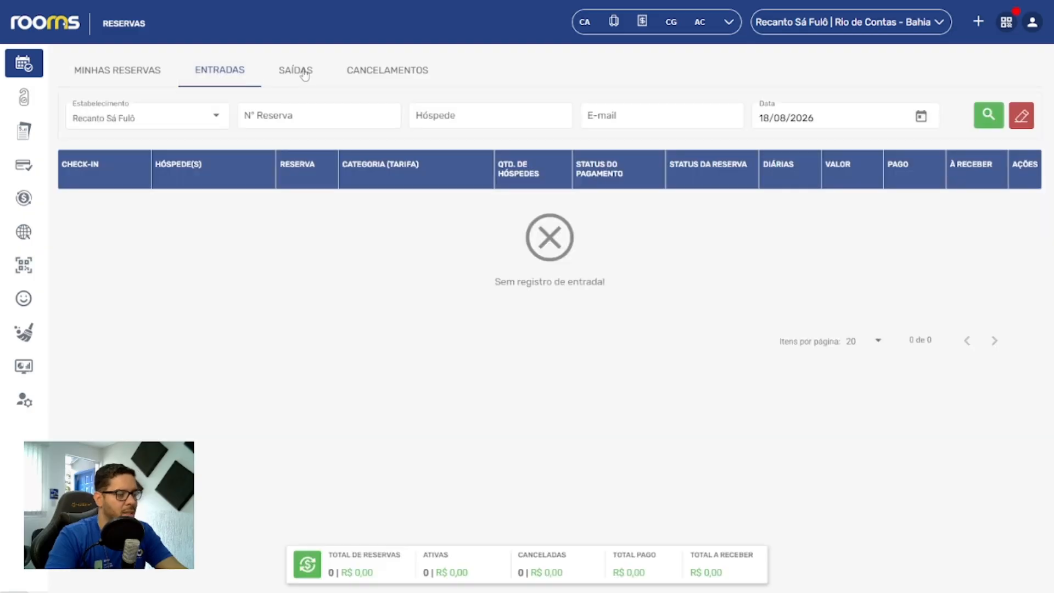
click(299, 77)
click(378, 76)
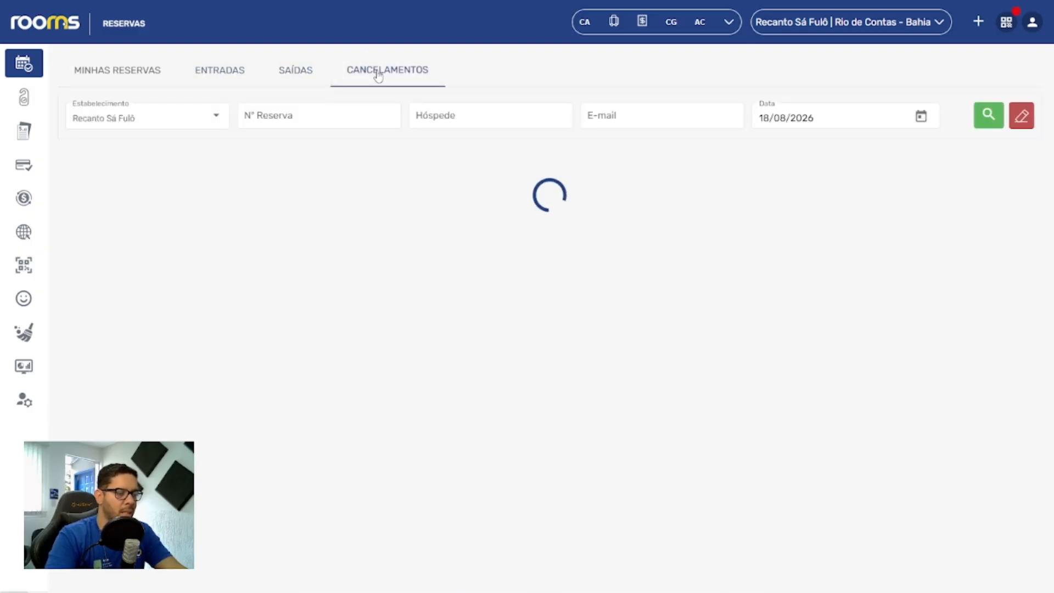
click(170, 70)
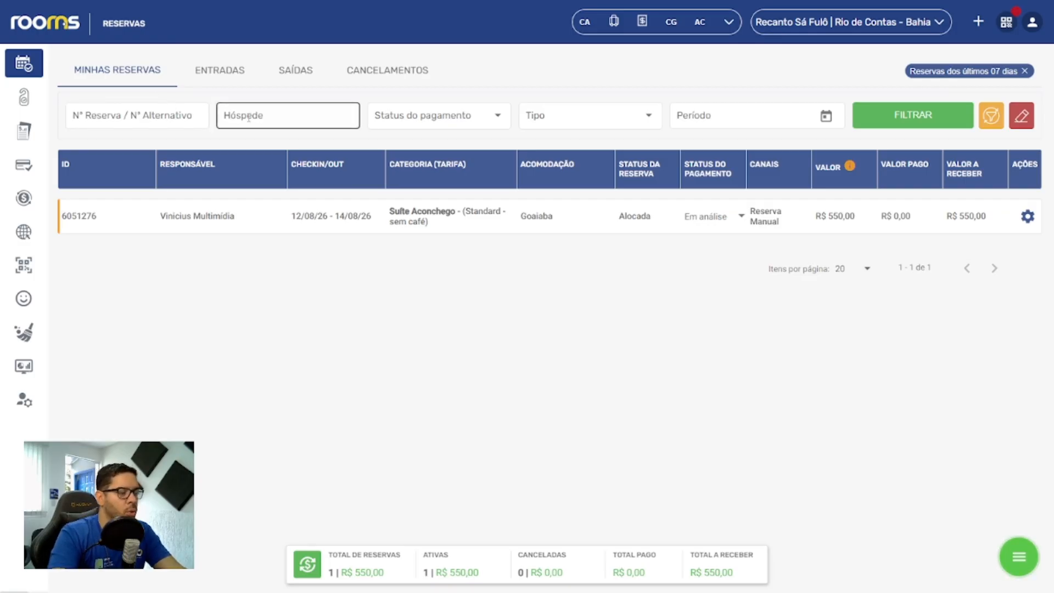
- Check the payment status, date type and period filters unchanged, then open advanced filters
click(458, 124)
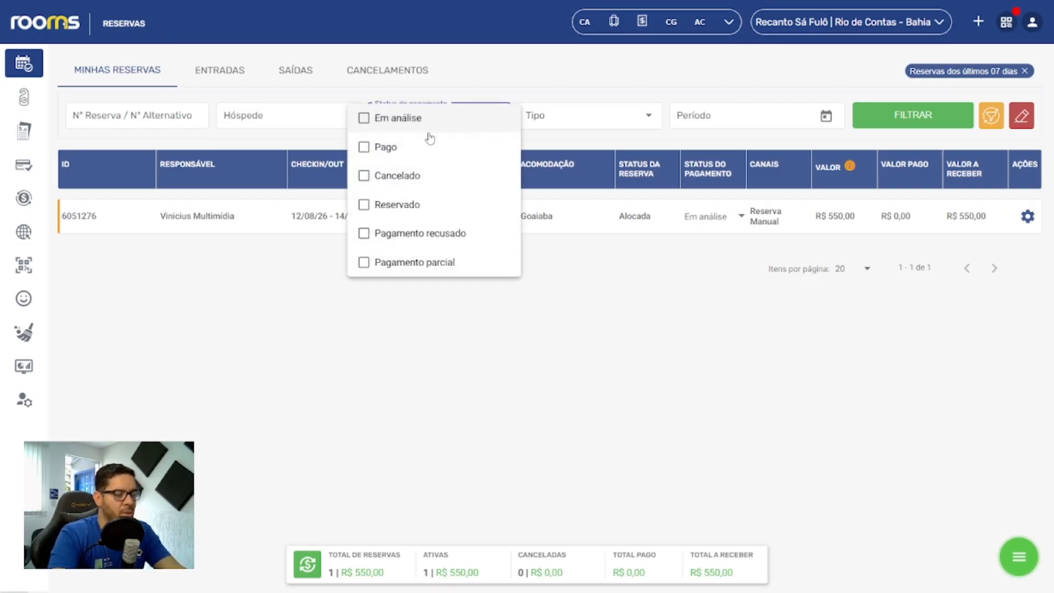
click(571, 116)
click(569, 122)
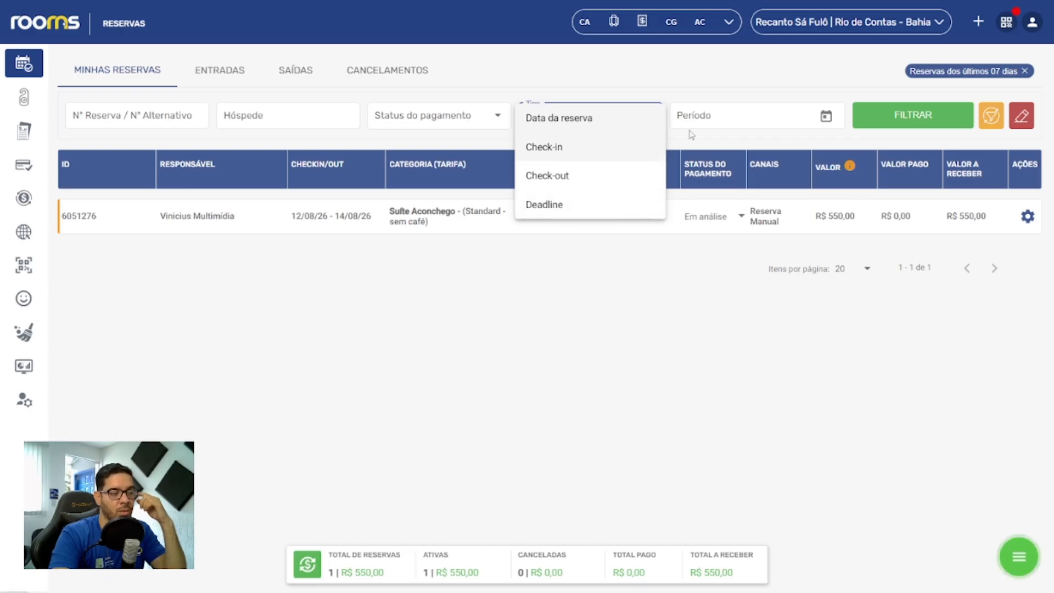
click(708, 92)
click(827, 118)
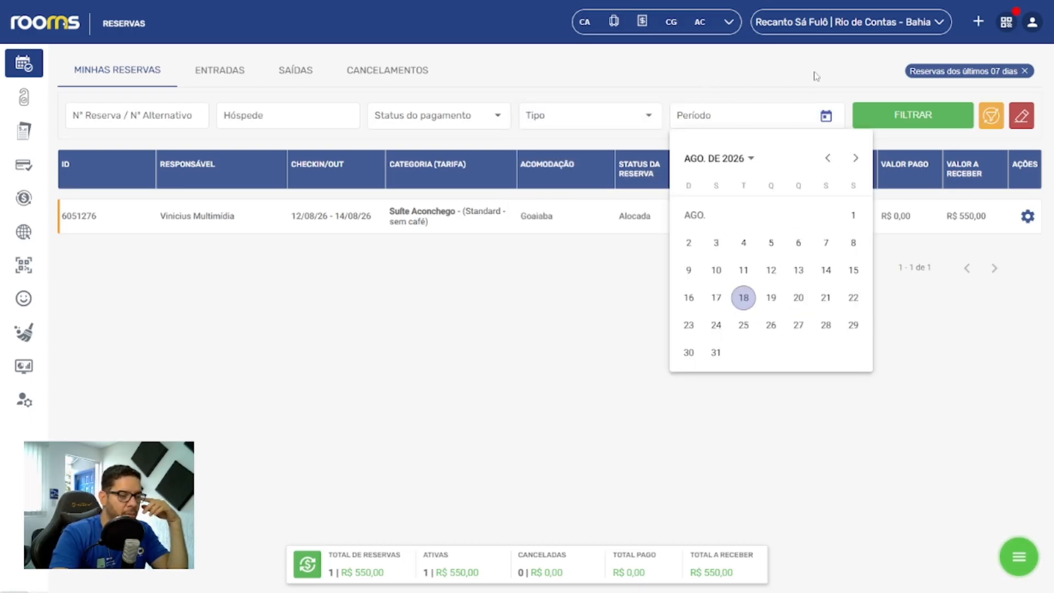
click(826, 116)
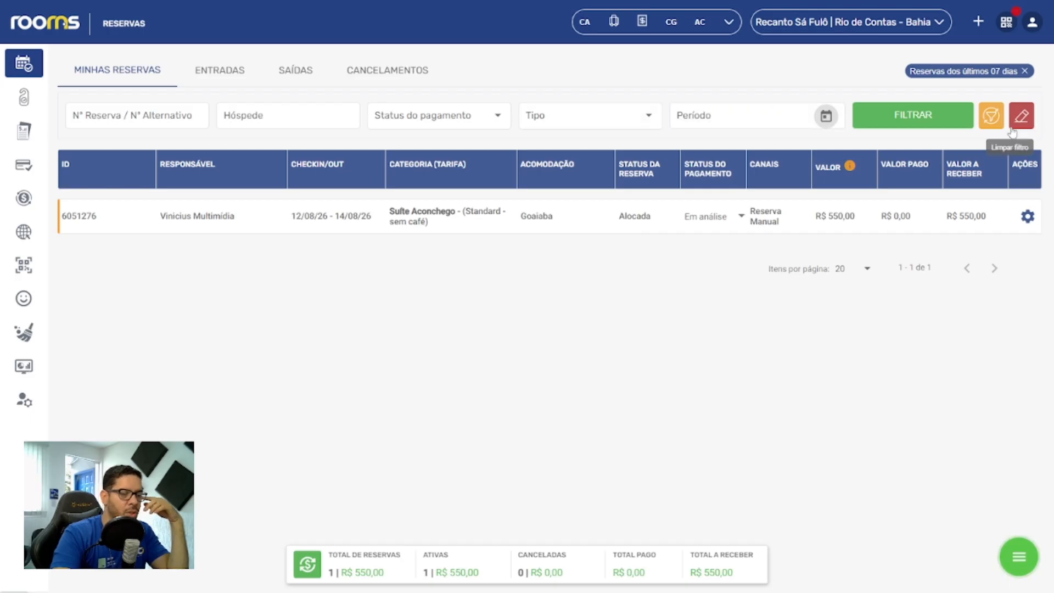
click(993, 118)
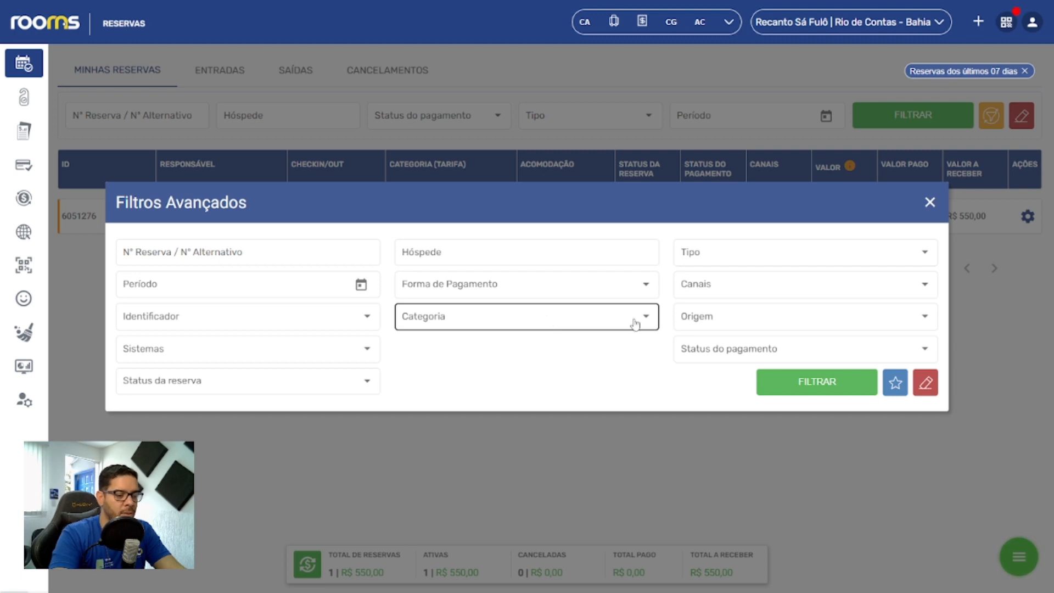
- Browse the Origem and Status da reserva options without applying any filter
click(733, 316)
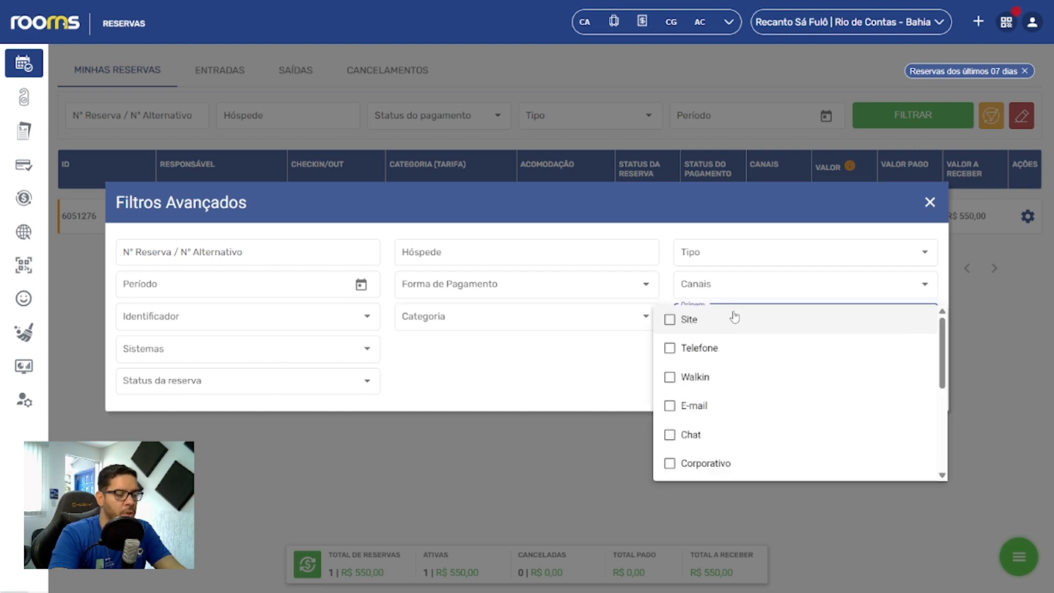
click(593, 374)
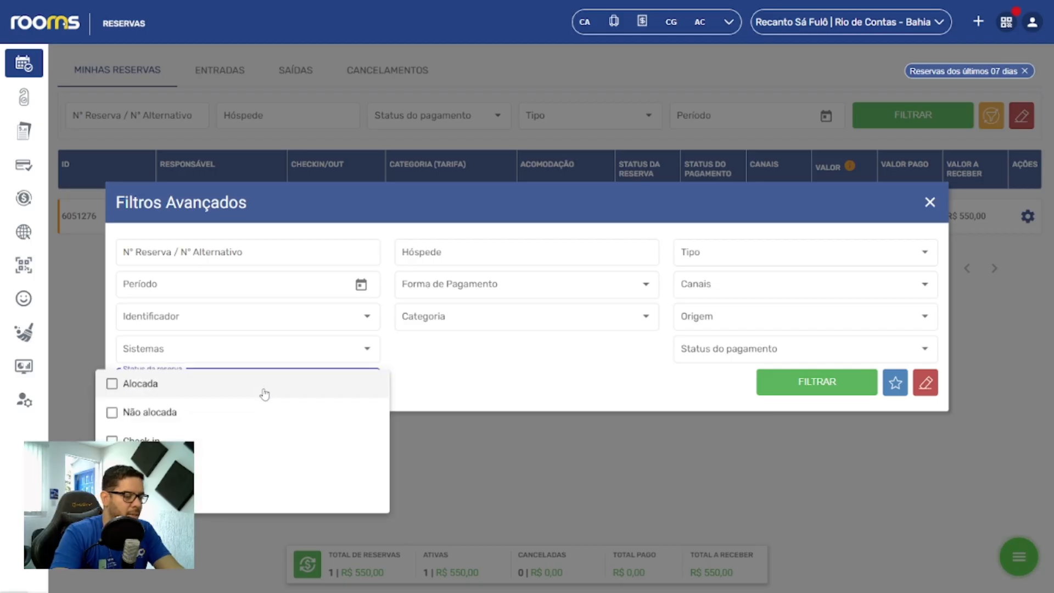
click(265, 388)
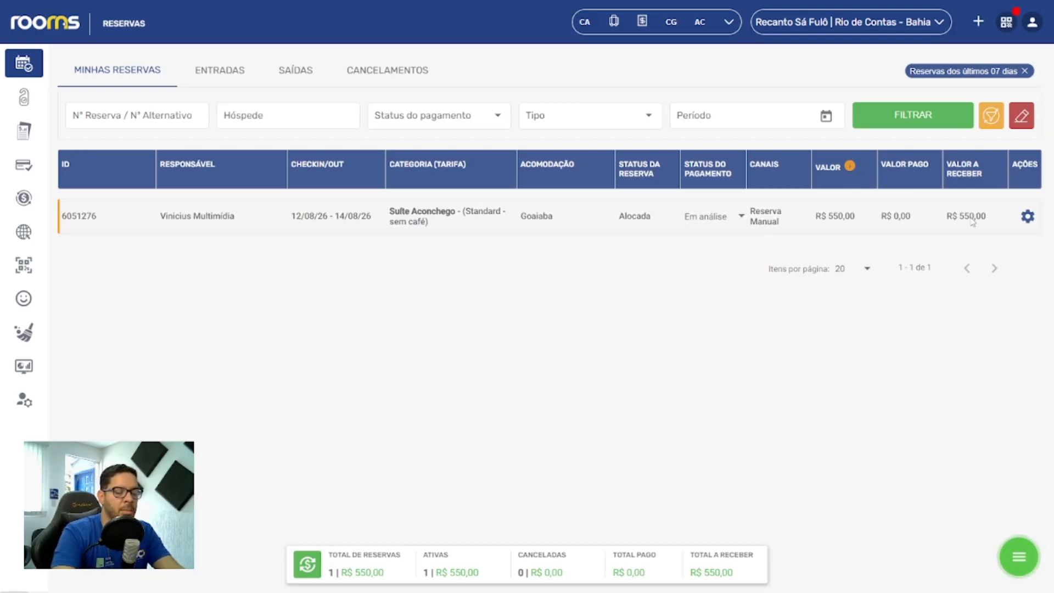
- Start a new manual reservation from the green quick-actions menu
mouse_move(1027, 217)
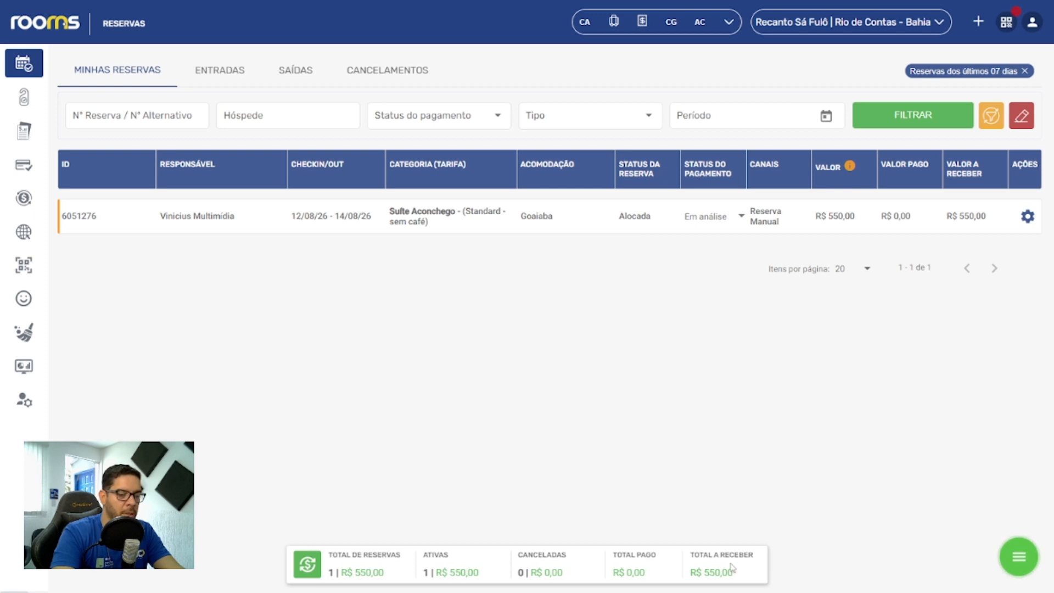
click(1018, 561)
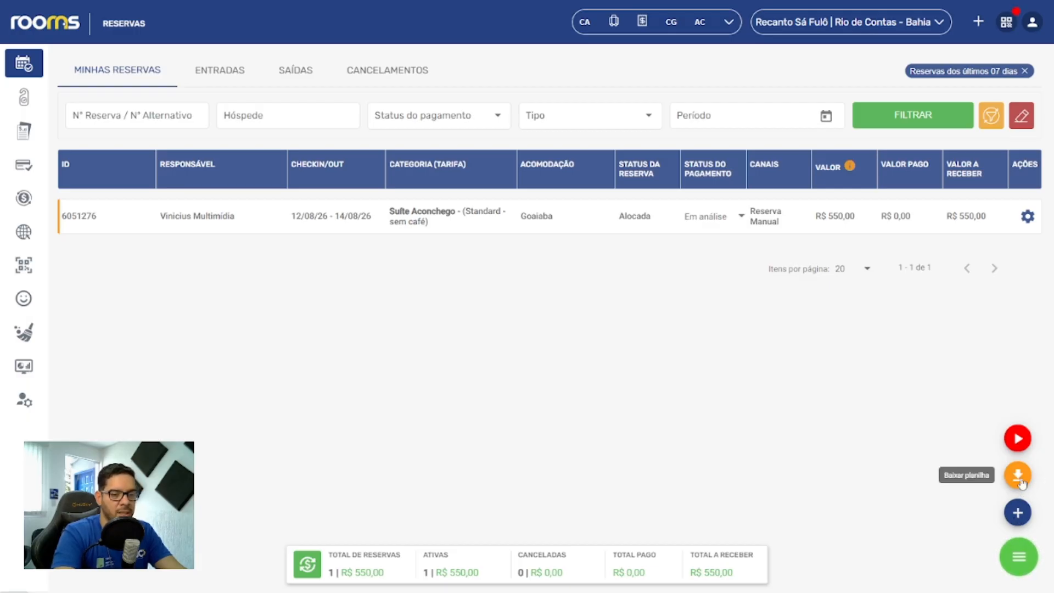
click(1018, 513)
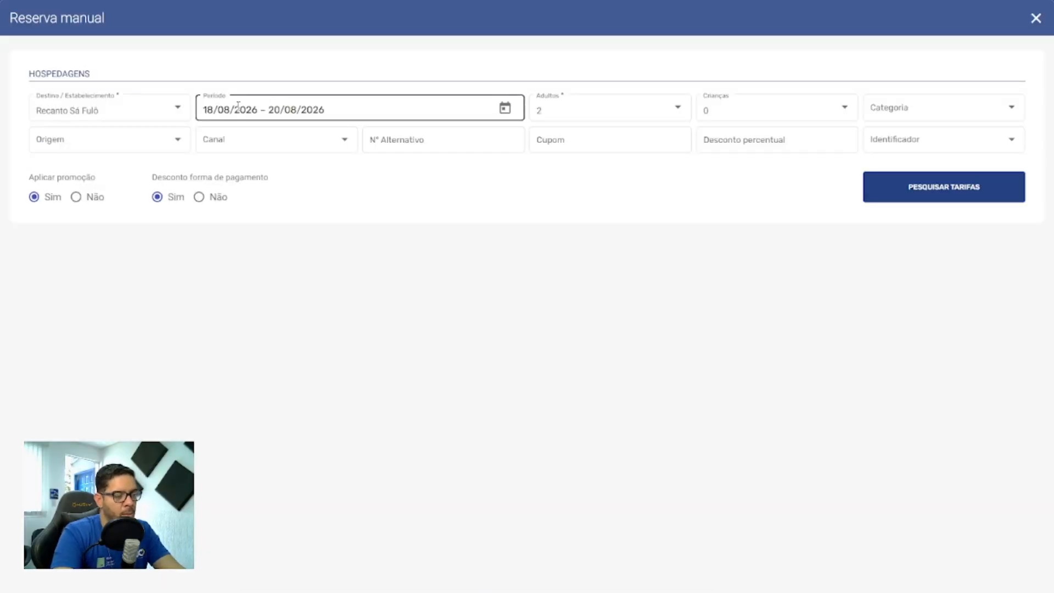
- Leave origin, channel, coupon, discount and identifier empty and search rates for 18–20/08/2026, 2 adults
click(641, 103)
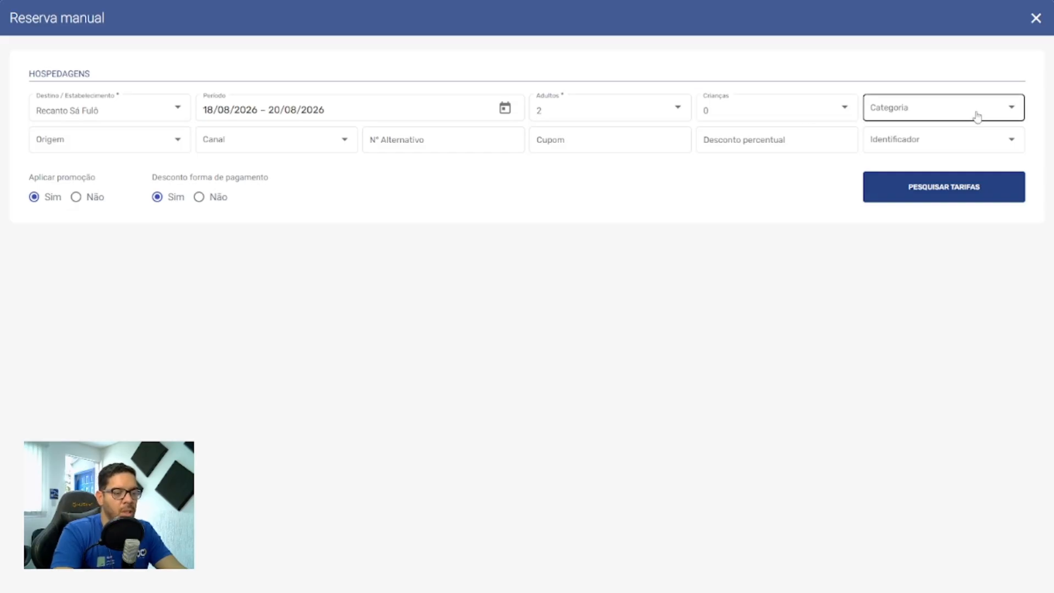
click(176, 147)
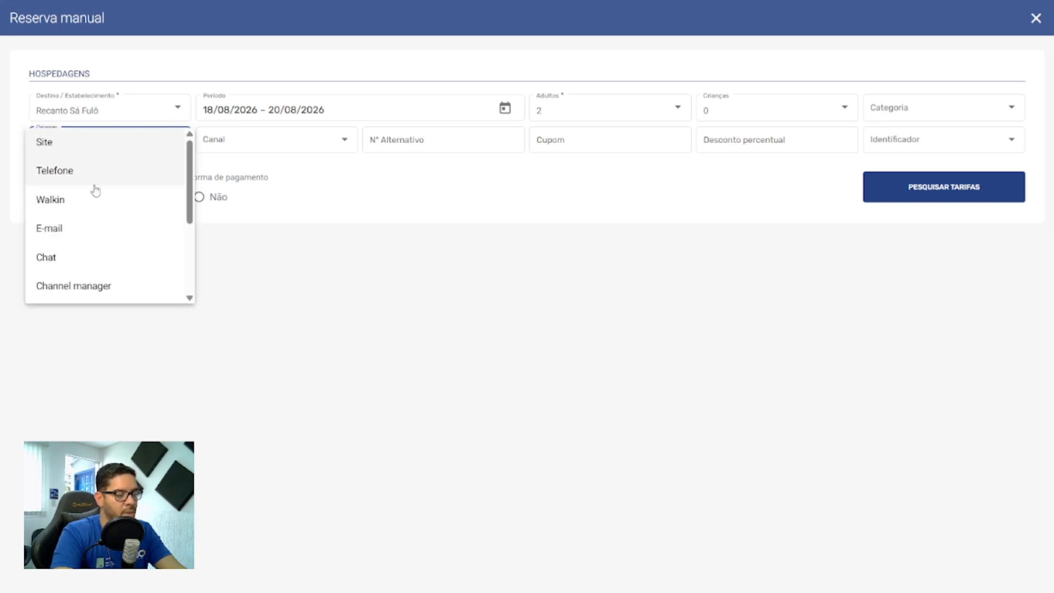
click(343, 204)
click(337, 147)
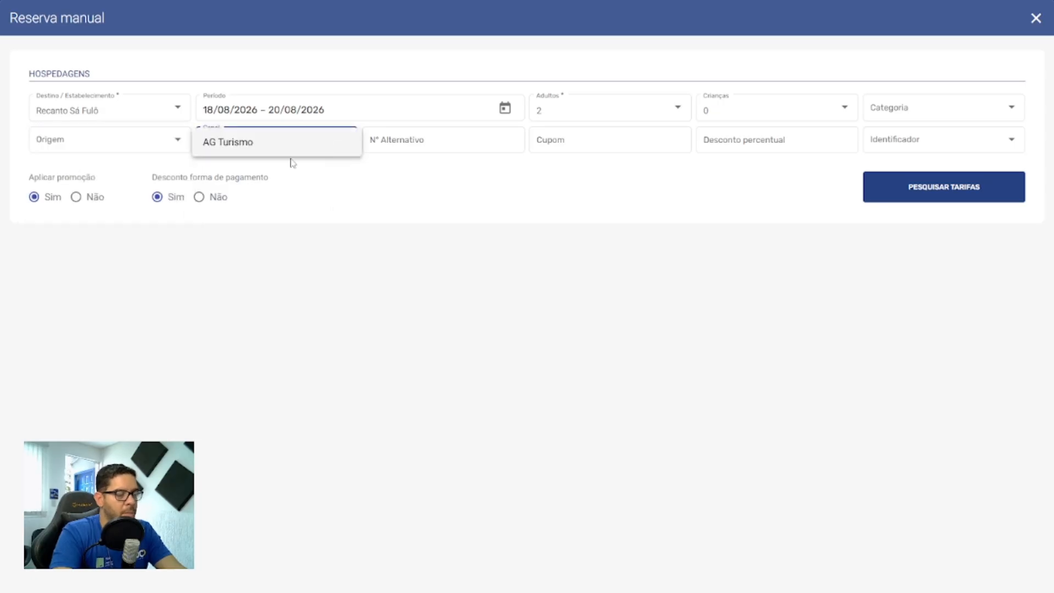
click(326, 177)
click(401, 153)
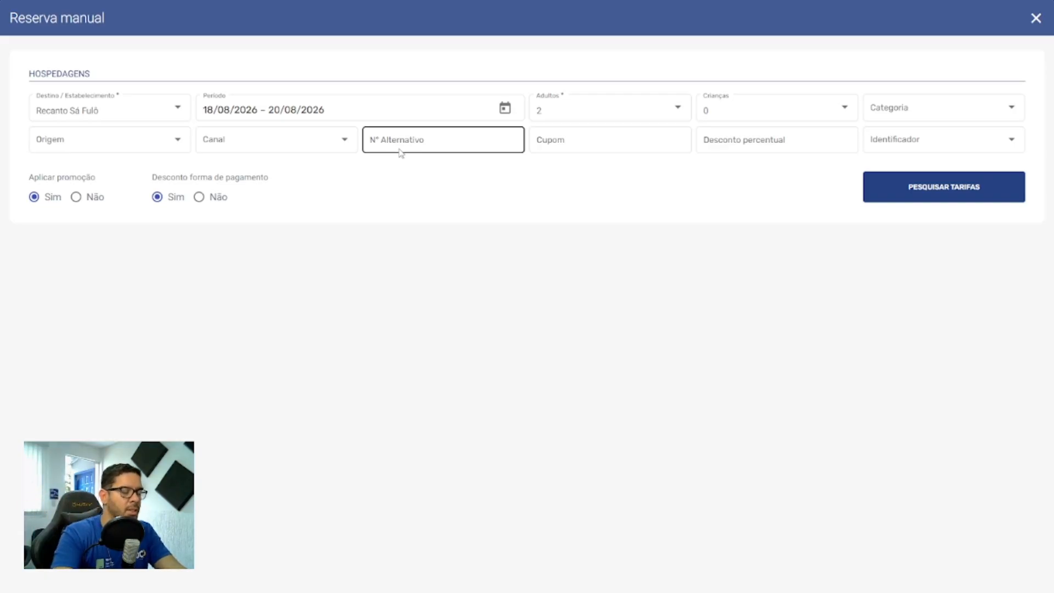
click(575, 147)
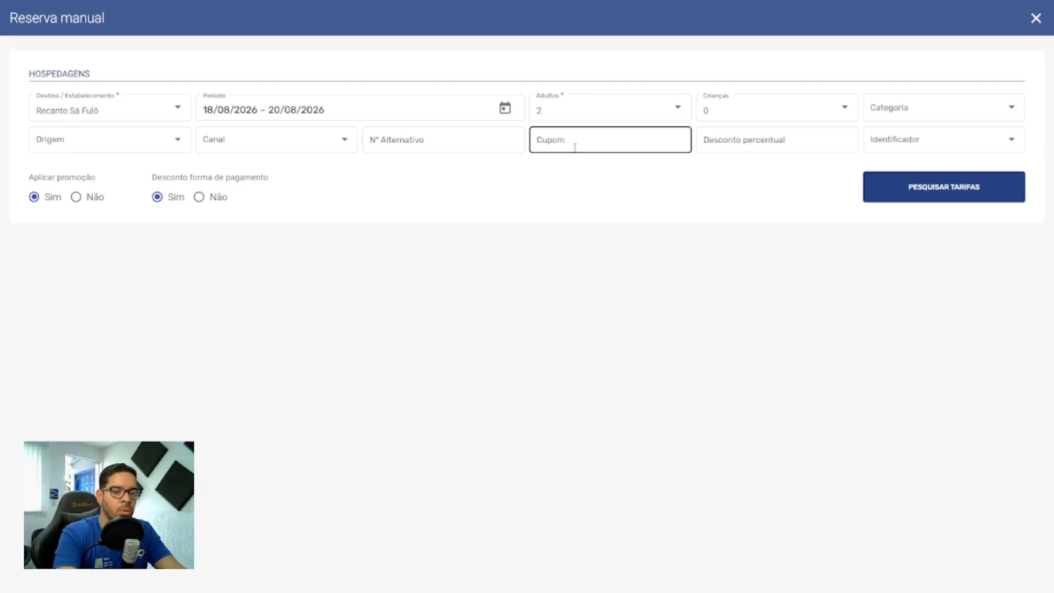
click(765, 141)
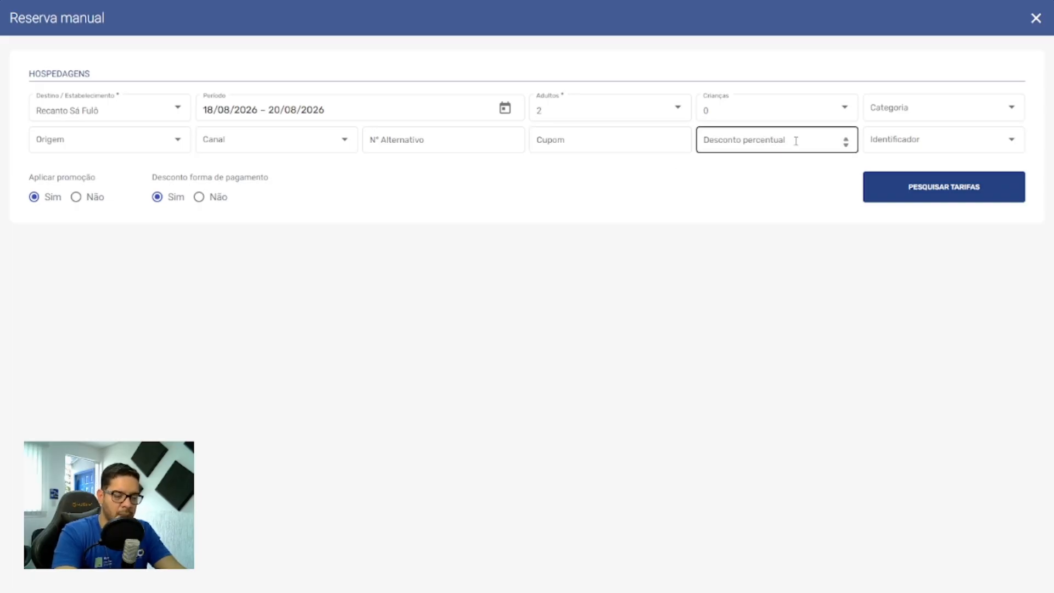
key(Tab)
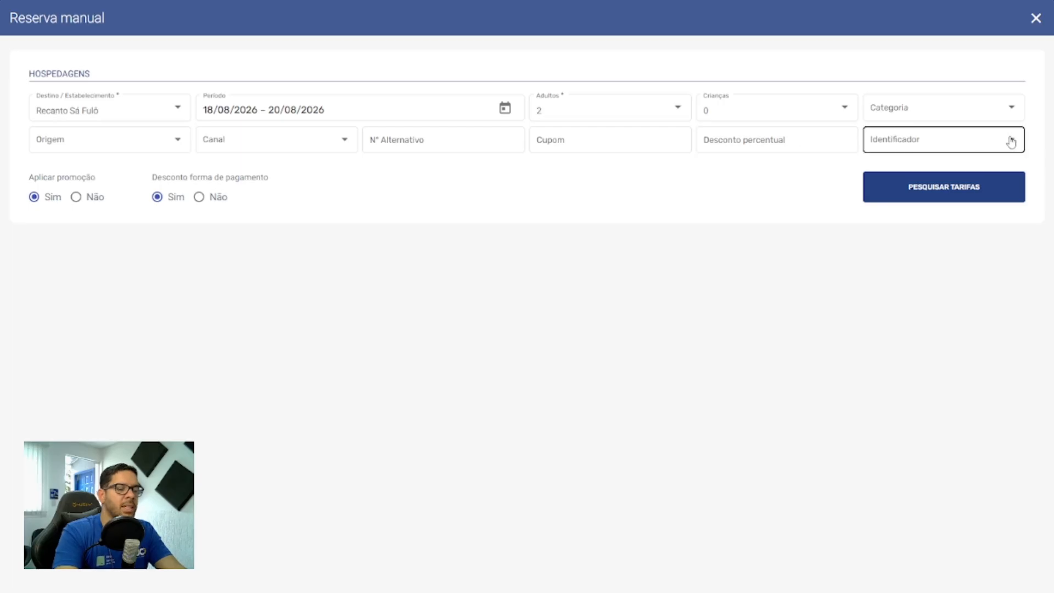
click(1011, 139)
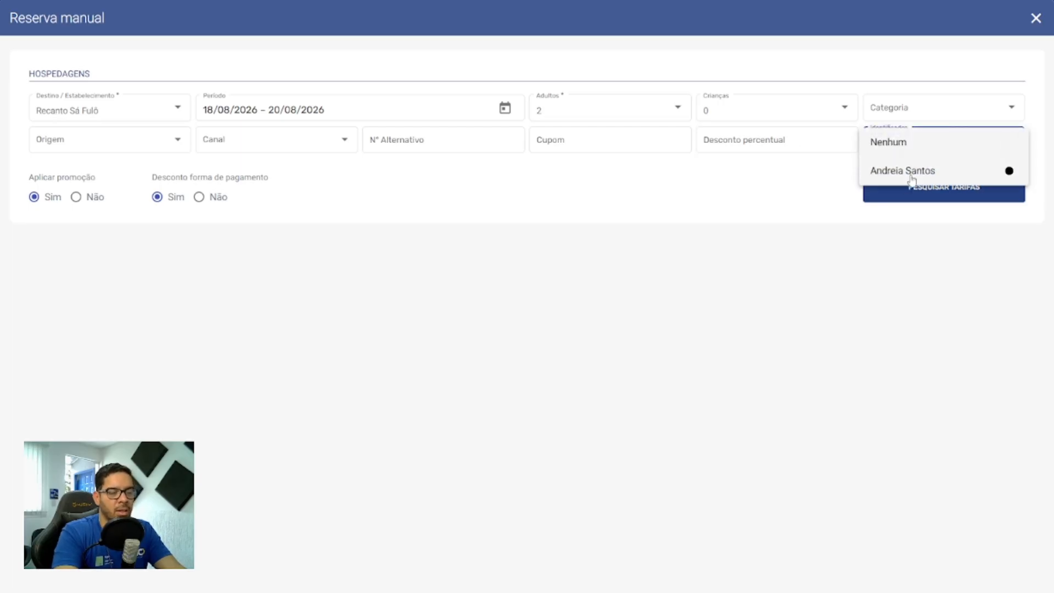
click(743, 185)
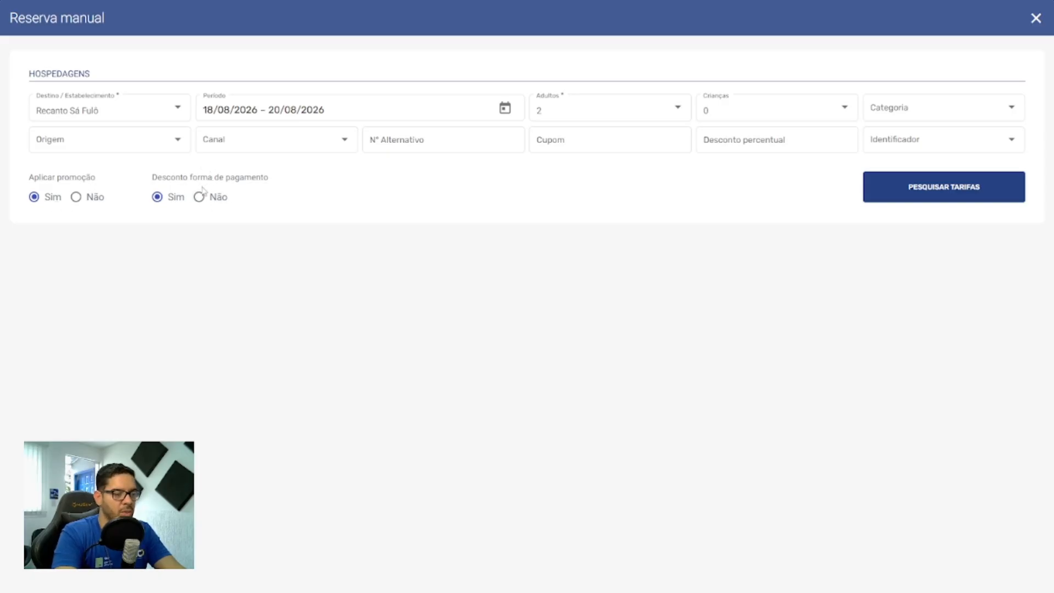
click(951, 188)
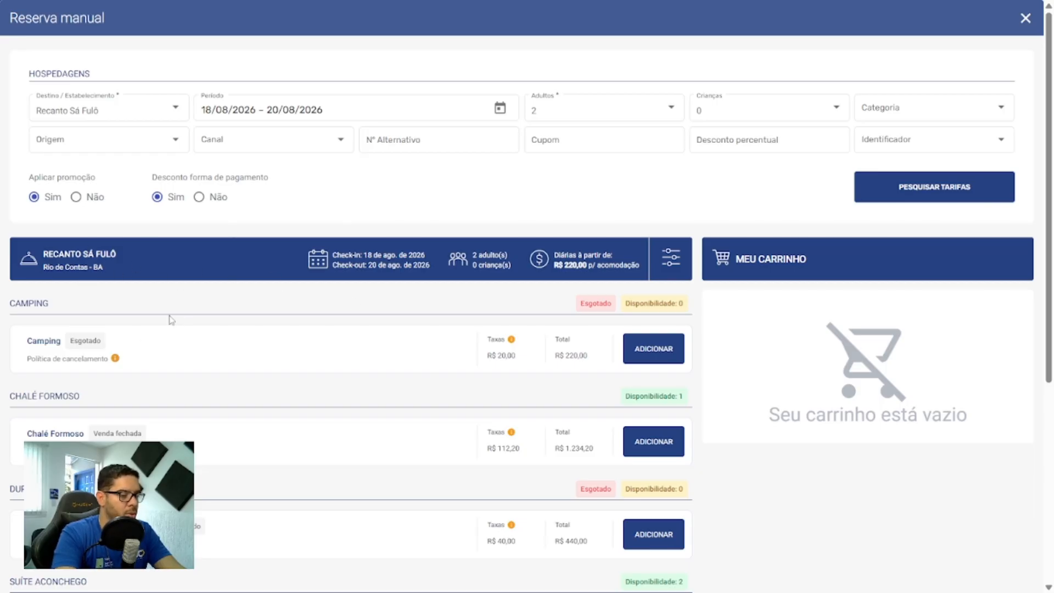
- Add Camping and Chalé Formoso to the cart despite the closed-sale warnings, totalling R$ 1.454,20
scroll(162, 304, down, 1)
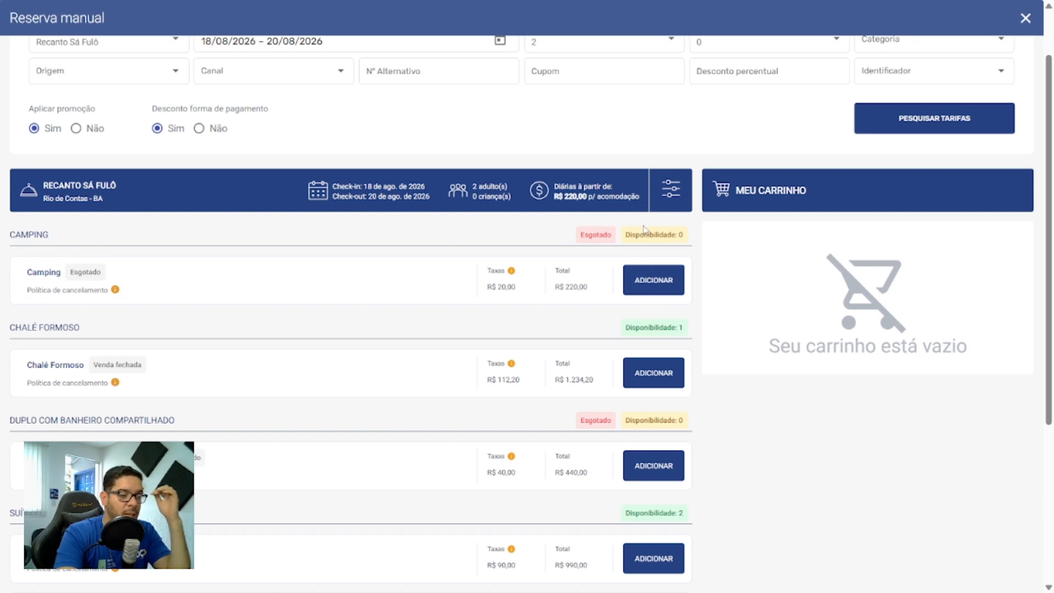
click(643, 285)
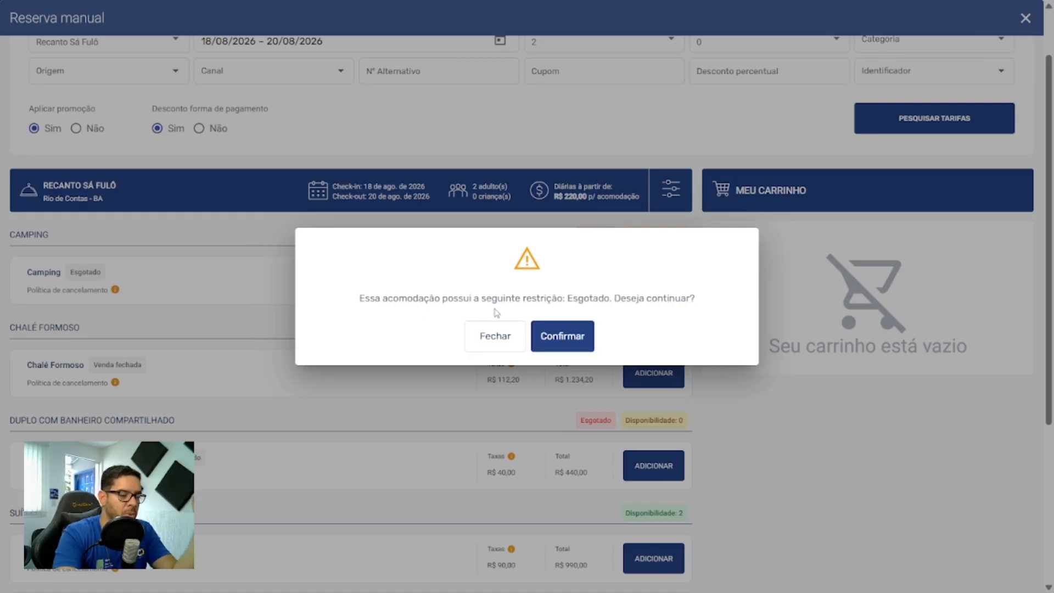
click(587, 335)
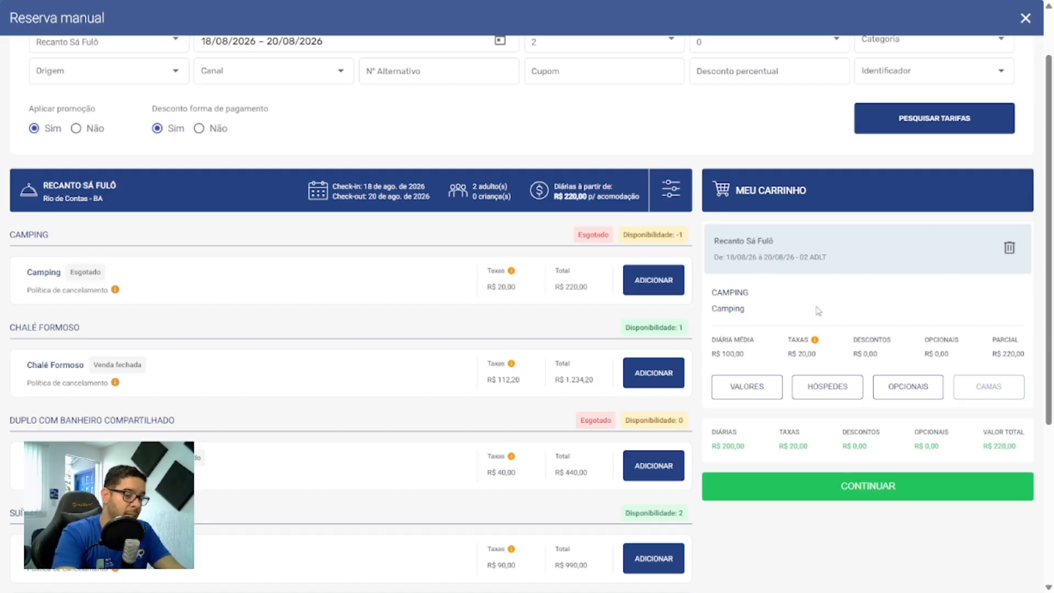
click(658, 376)
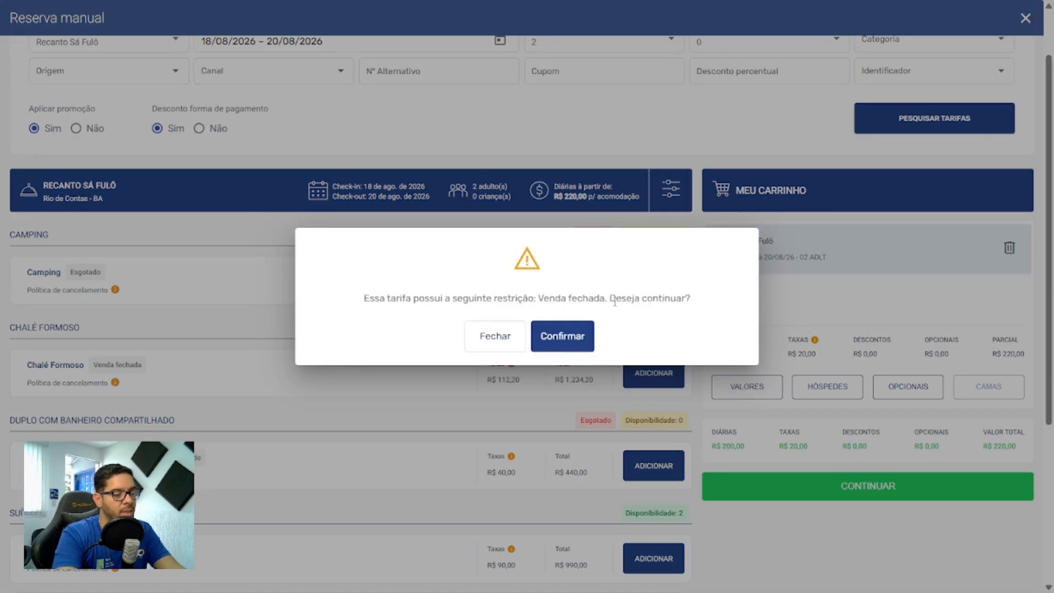
click(562, 336)
scroll(824, 282, down, 5)
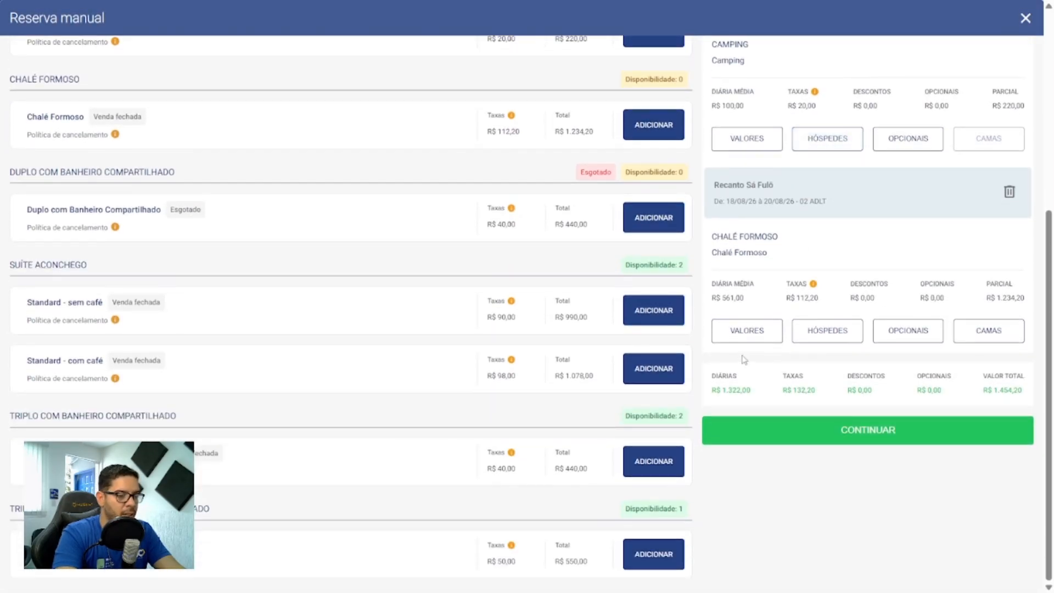
scroll(859, 332, up, 6)
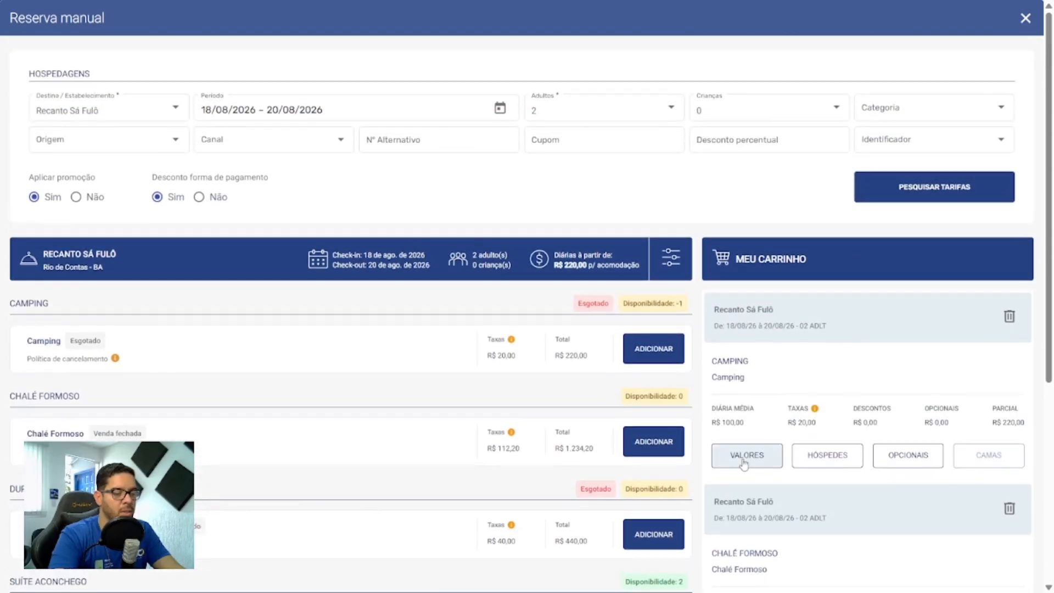
- Review the Camping room's nightly rates and guest details without changes
click(745, 462)
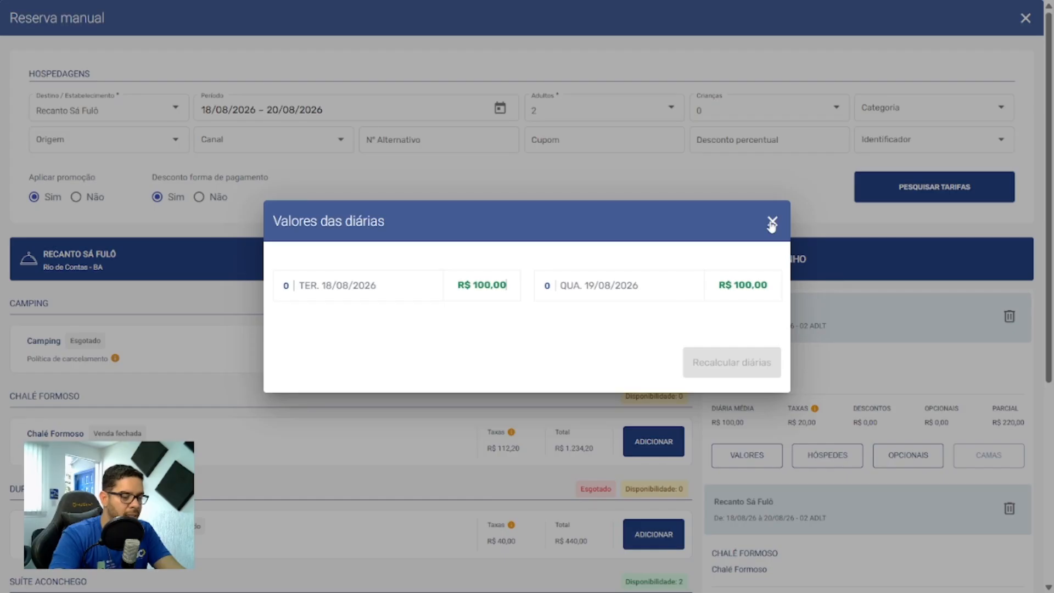
click(772, 222)
scroll(842, 406, down, 1)
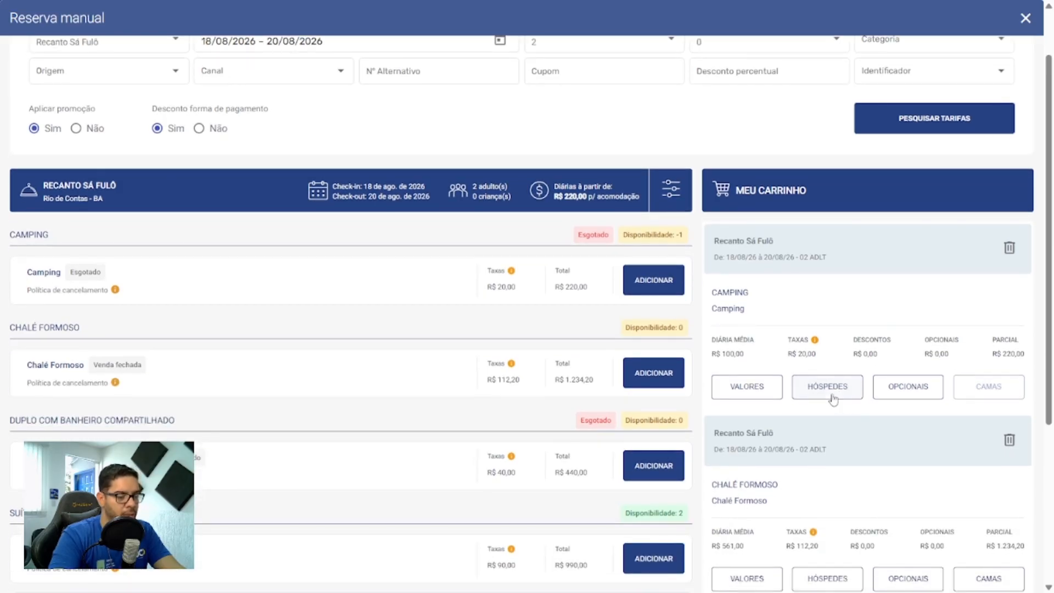
click(829, 387)
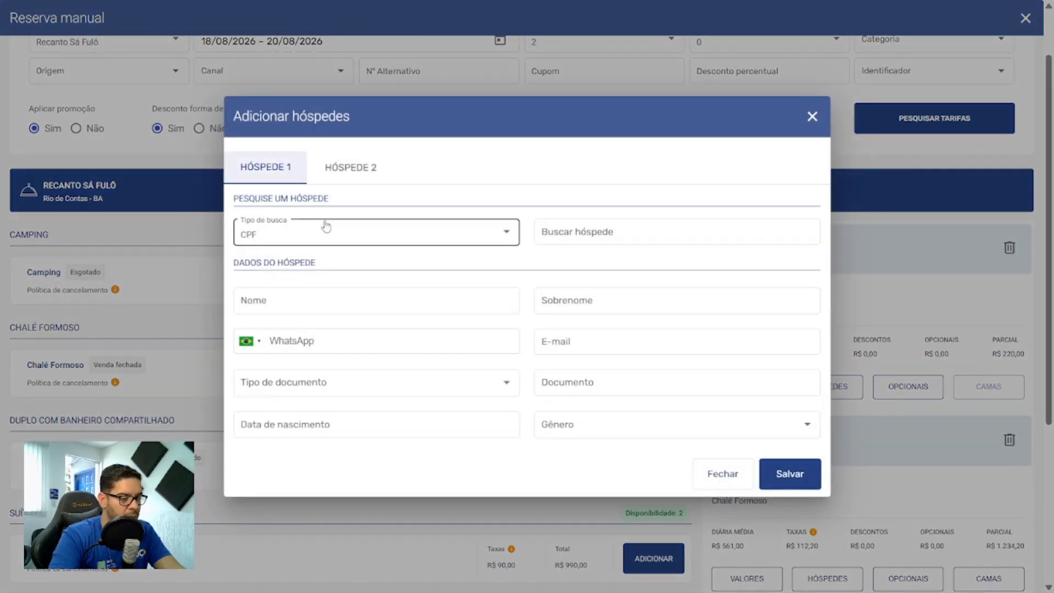
click(888, 386)
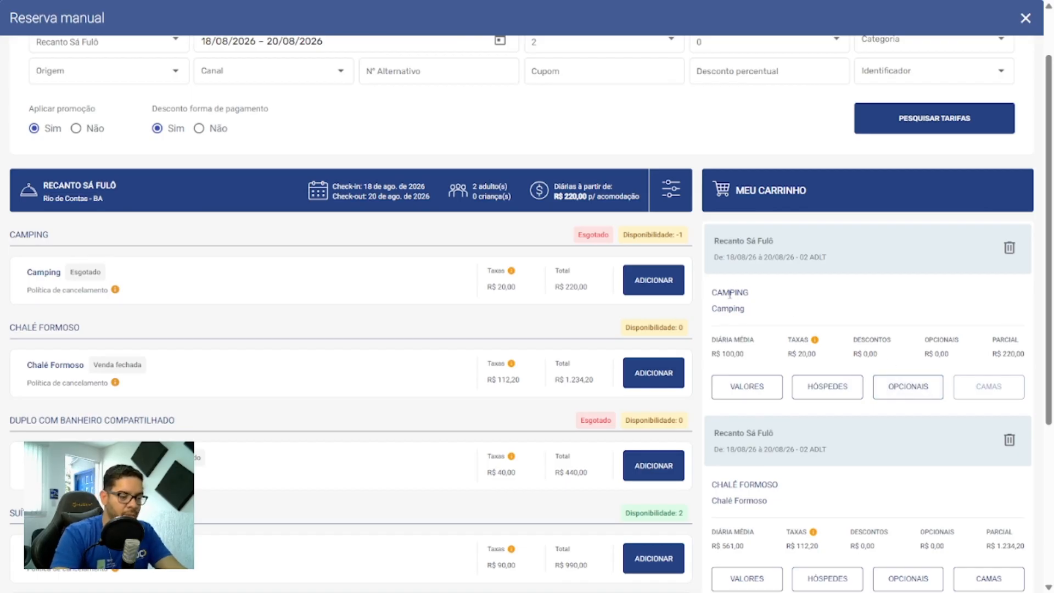
- Add the NOITE DE NÚPCIAS optional extra to the Camping room
click(898, 393)
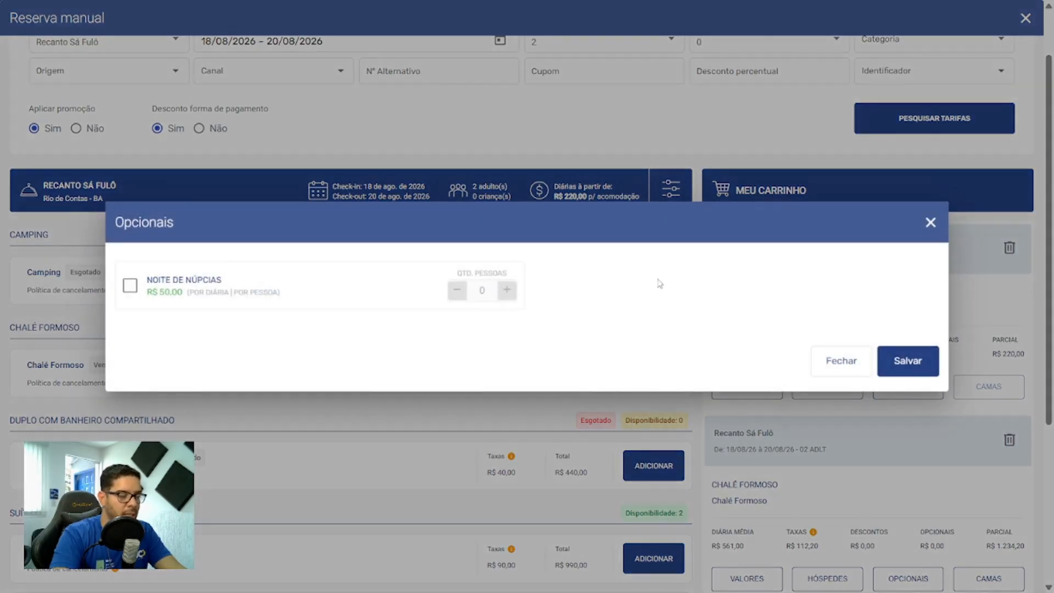
click(130, 285)
click(888, 356)
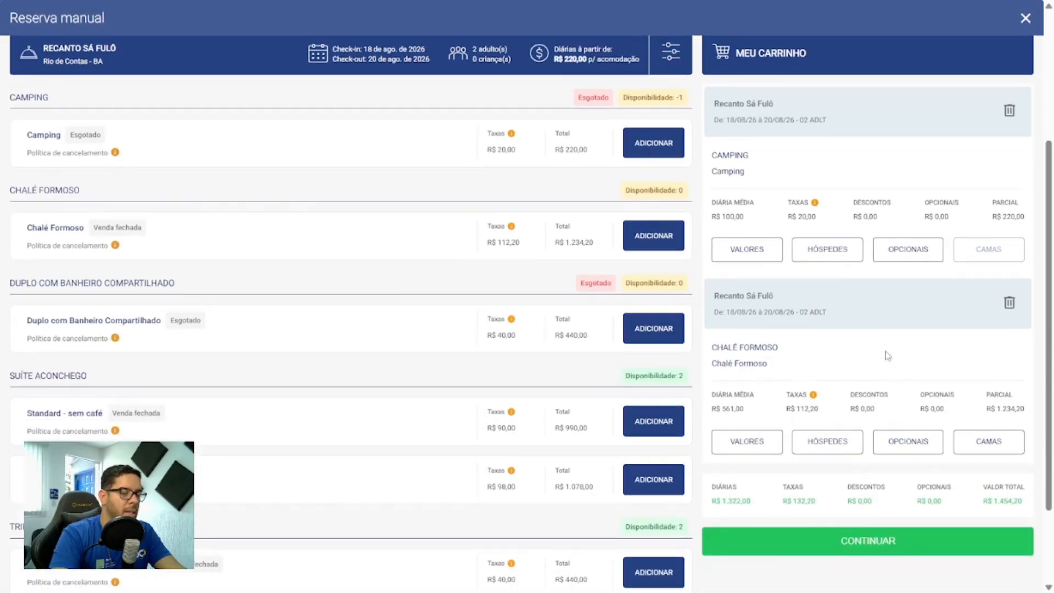
- Pick a bed arrangement for Chalé Formoso and continue to the reservation settings
click(995, 445)
click(523, 305)
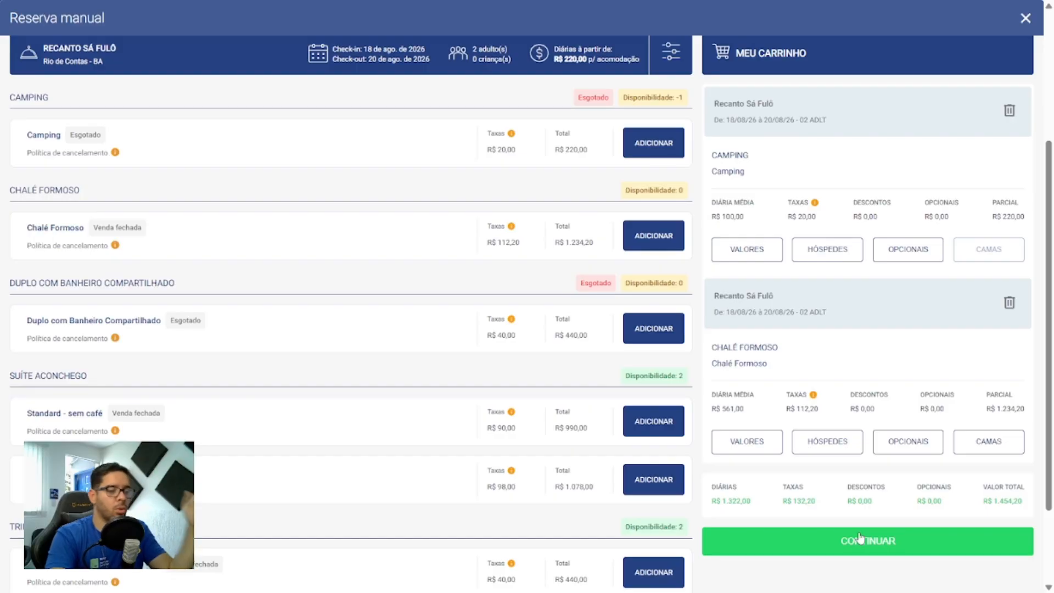
click(860, 538)
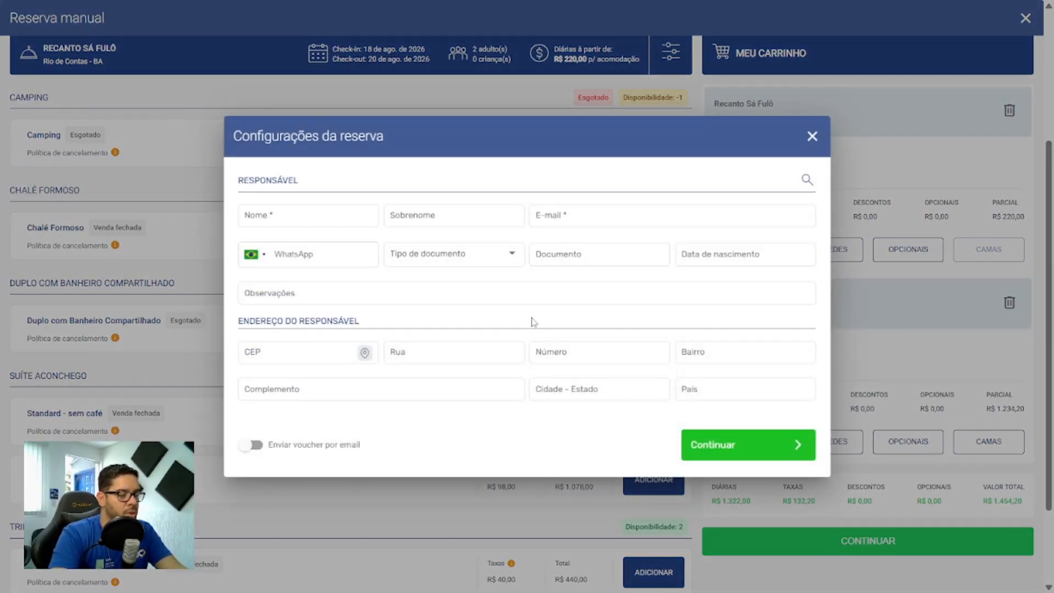
- Fill in the responsible guest's first name, surname and e-mail address, then proceed to payment
click(295, 218)
text(Marcos)
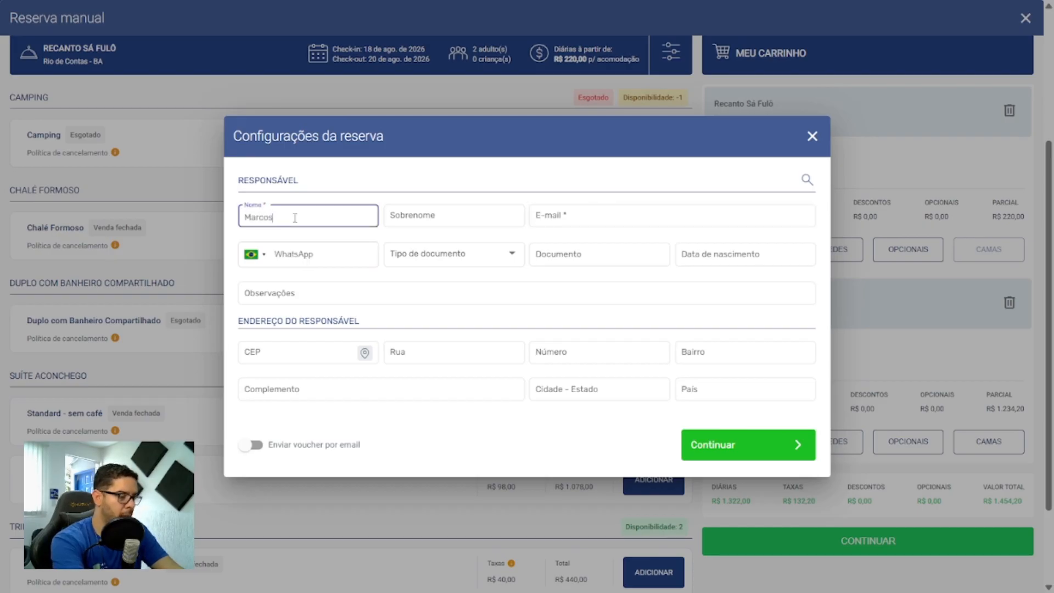
key(Tab)
text(S)
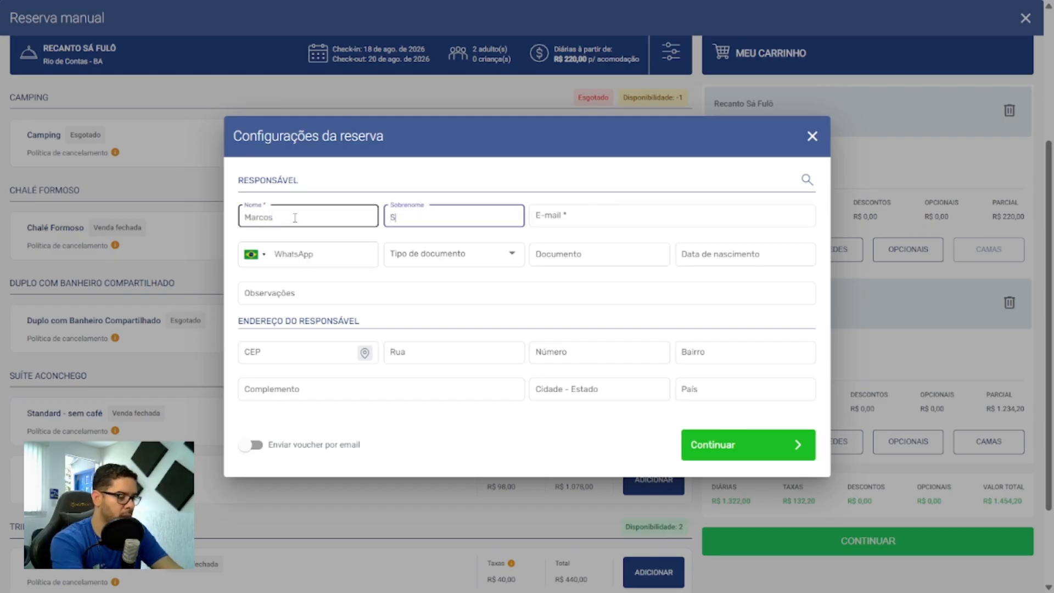
key(Tab)
text(mar)
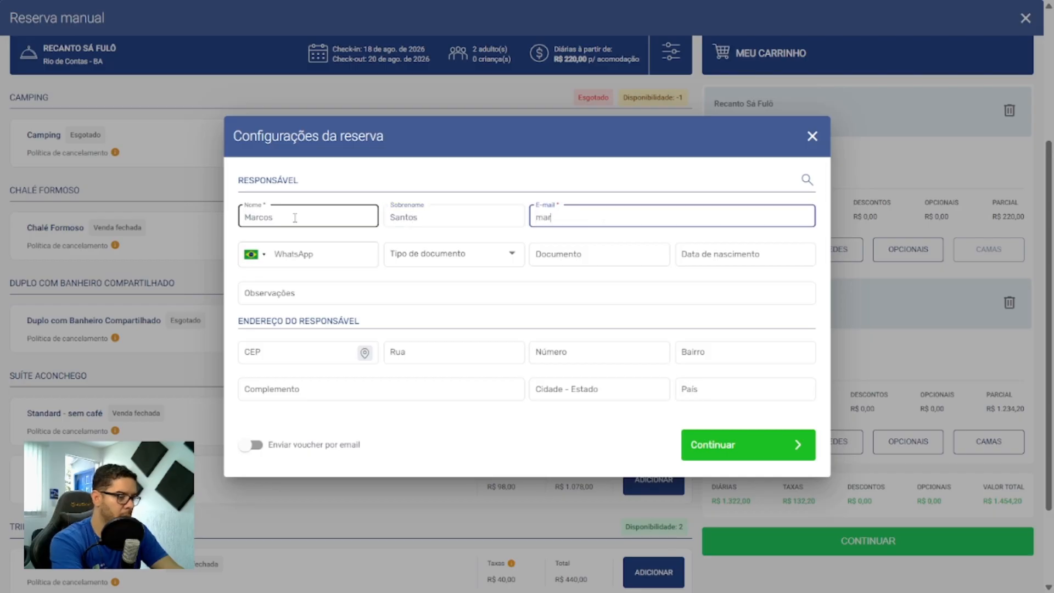
text(cossantos234342@teste.com)
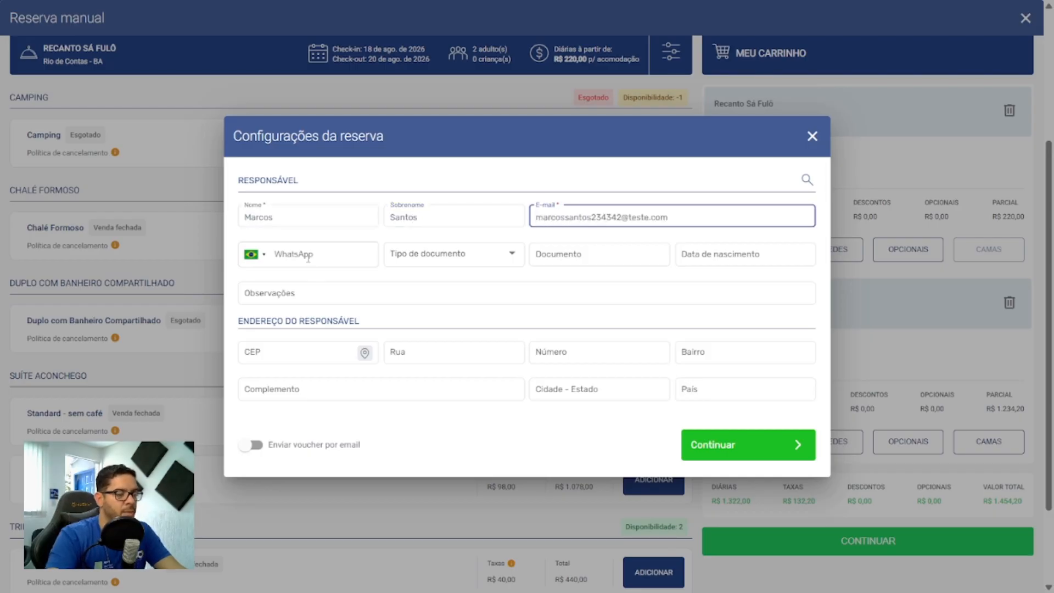
click(308, 258)
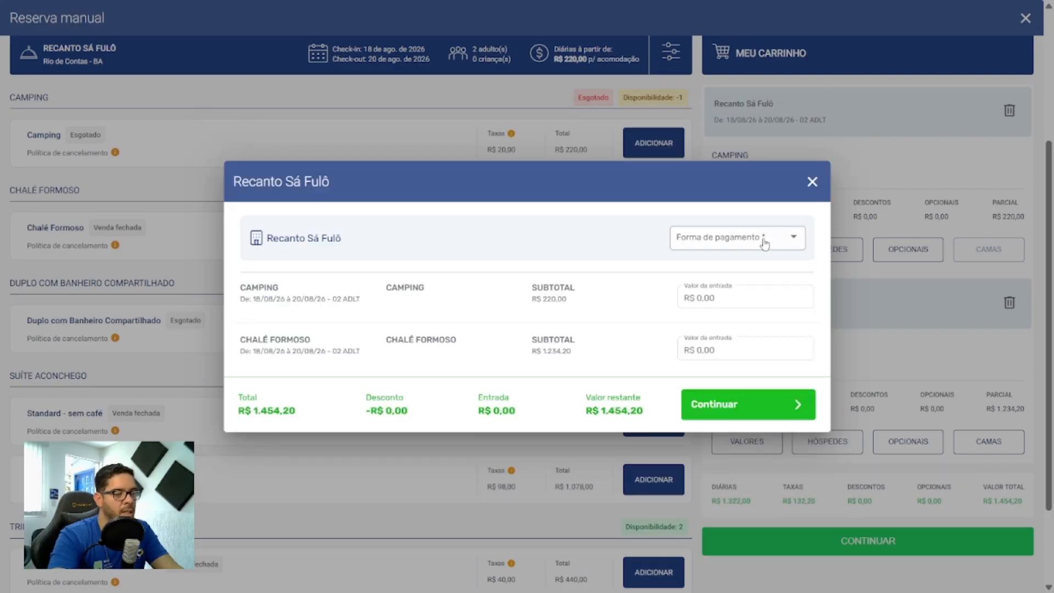
click(760, 241)
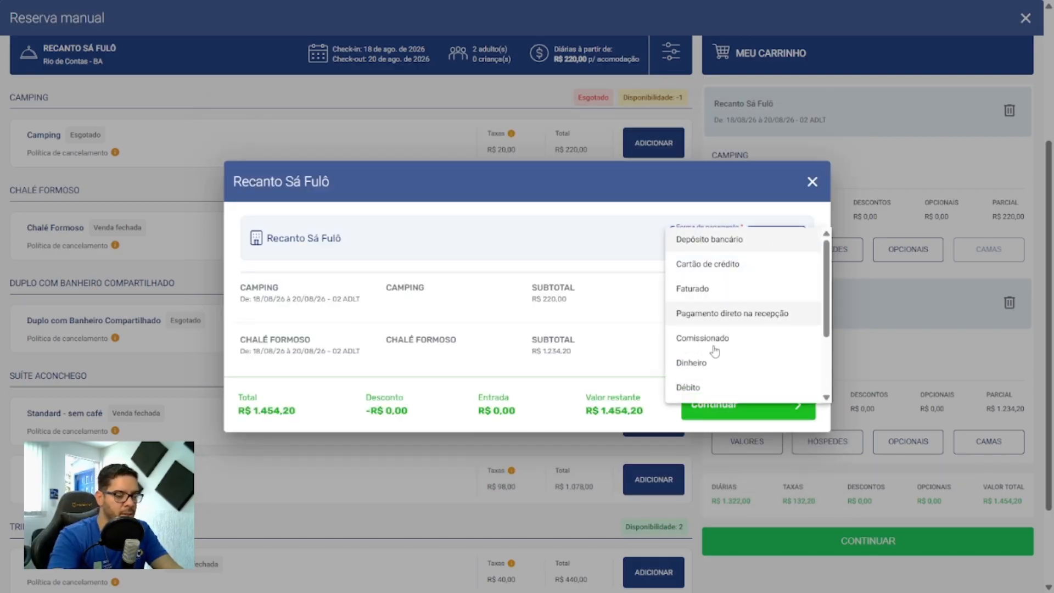
- Pay in Dinheiro with down payments of R$ 100,00 for Camping and R$ 500,00 for Chalé Formoso
click(708, 362)
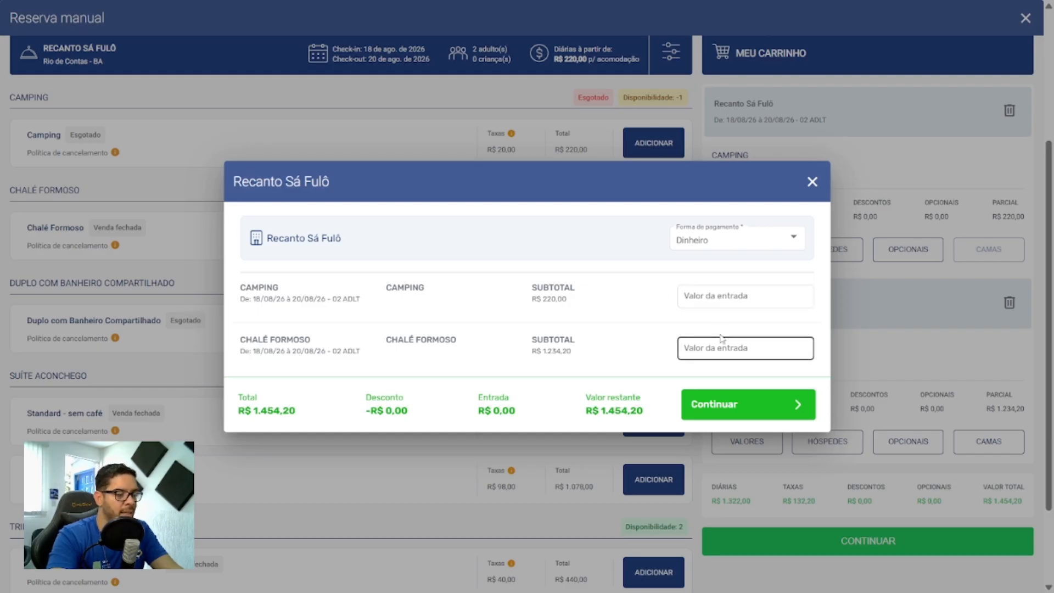
click(725, 295)
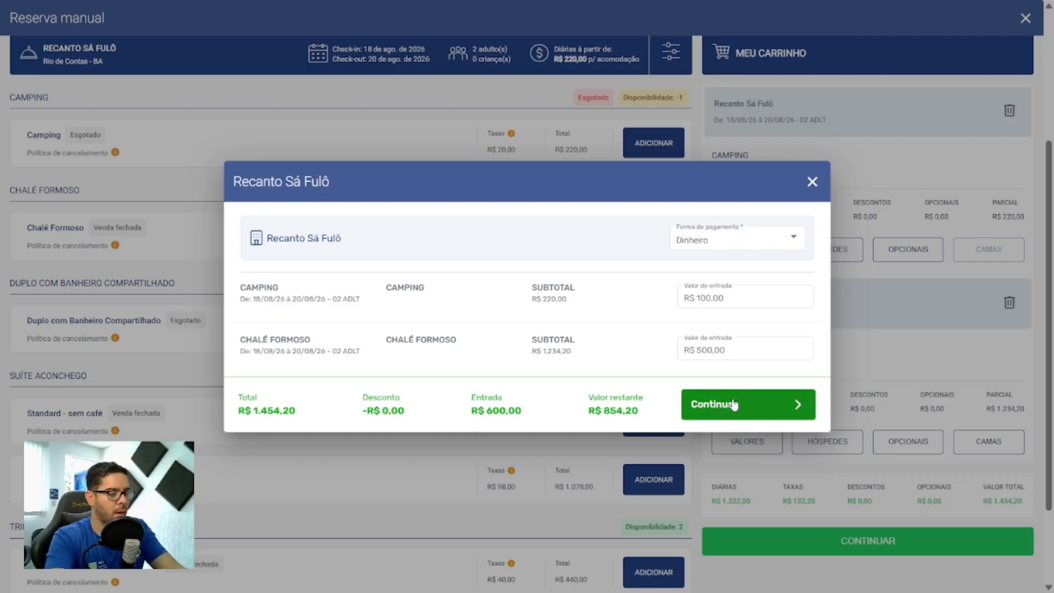
click(734, 404)
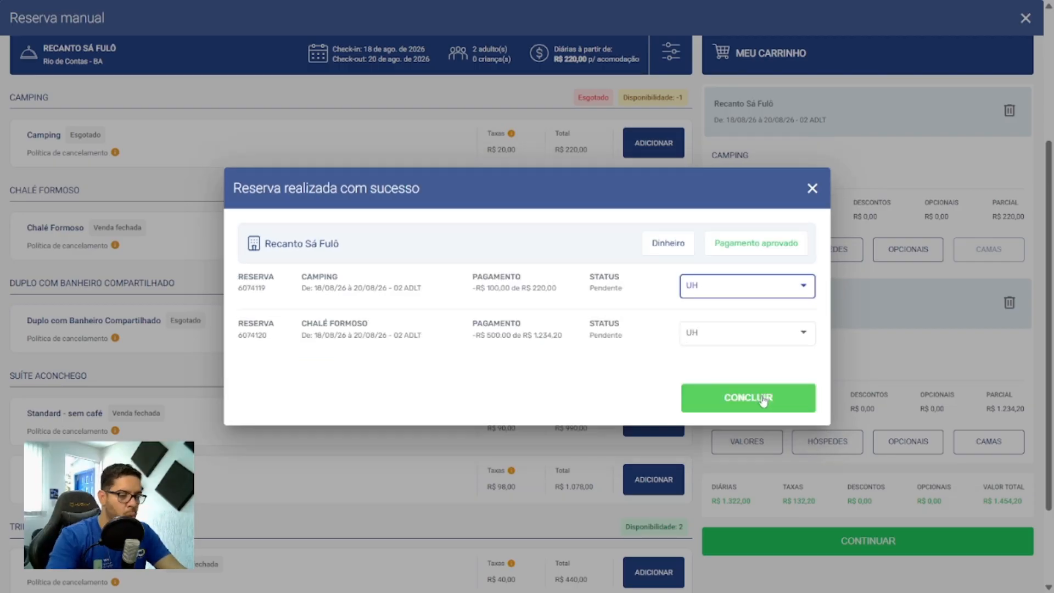
click(758, 396)
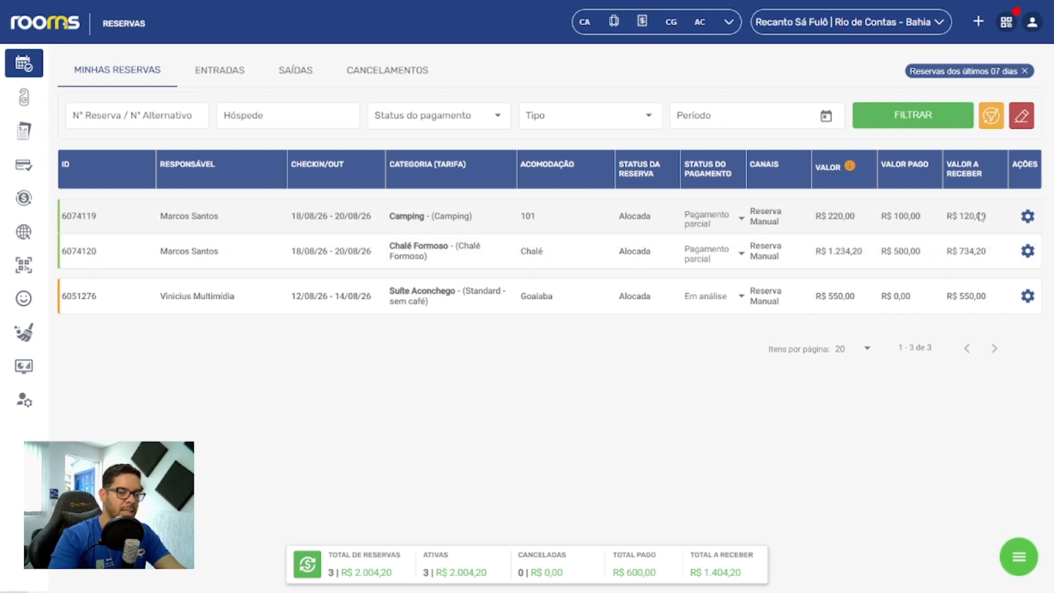
- Open the Camping reservation's voucher from the gear in its Ações column
mouse_move(1023, 221)
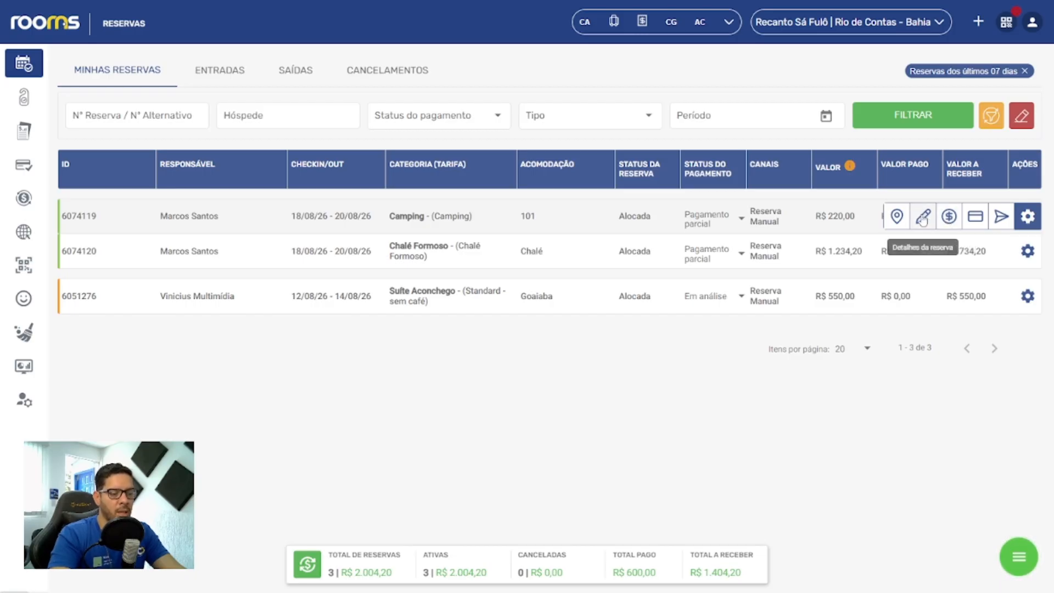
click(1000, 217)
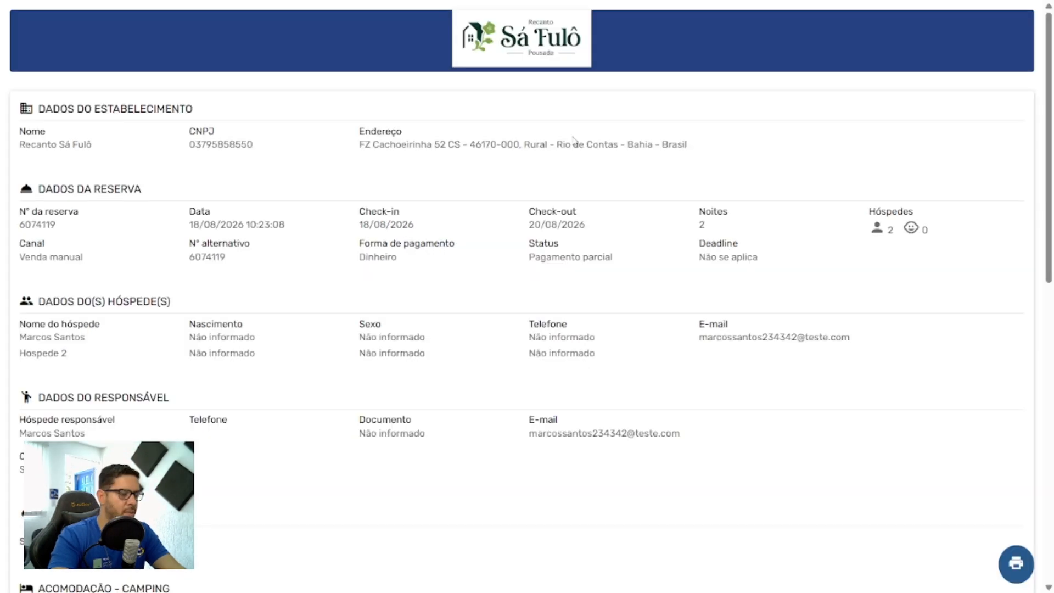
scroll(516, 159, down, 6)
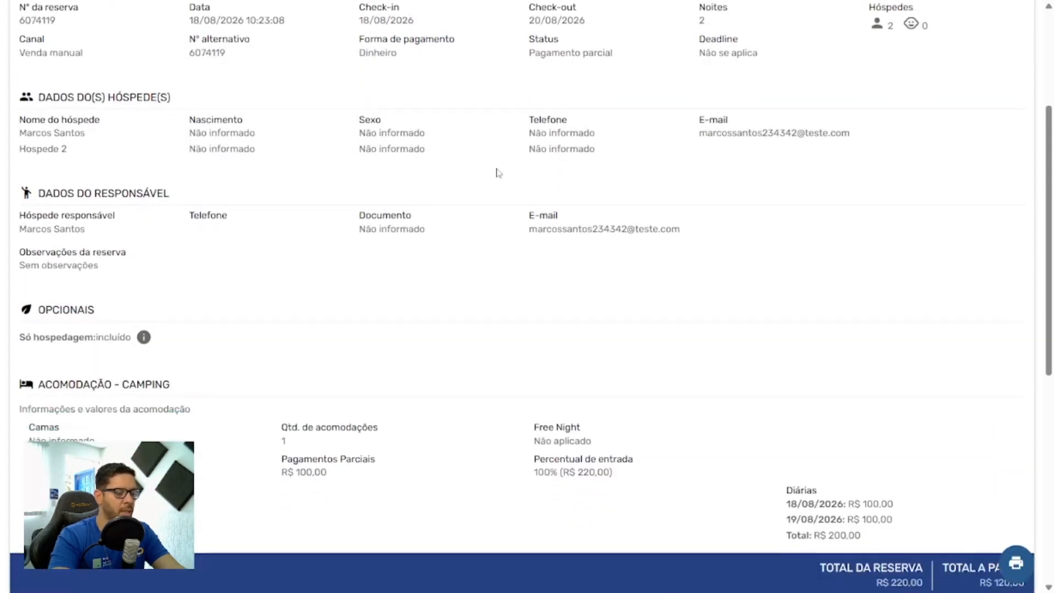
scroll(501, 168, down, 5)
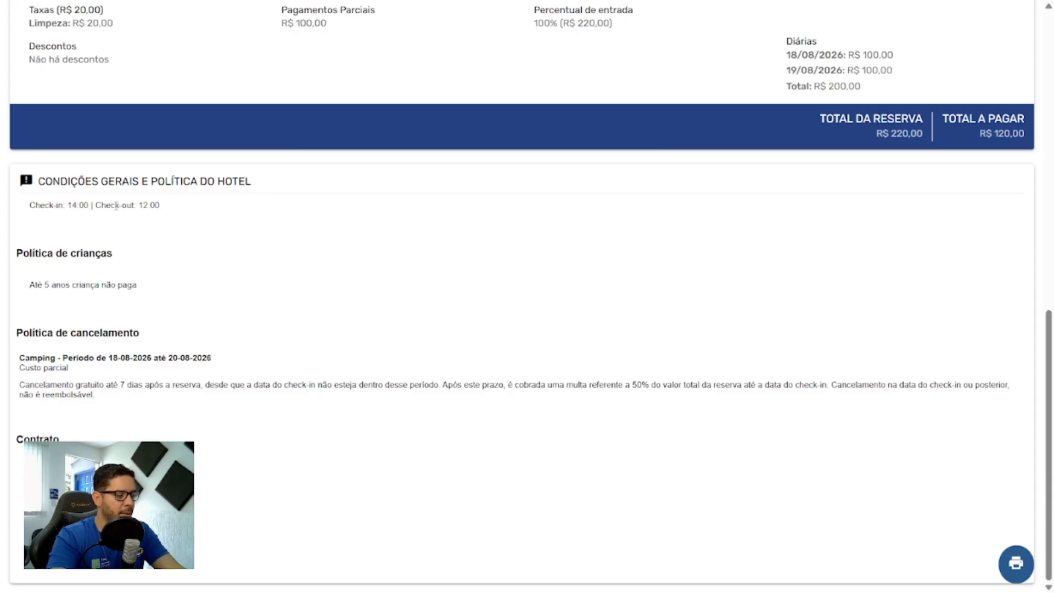
scroll(526, 296, up, 7)
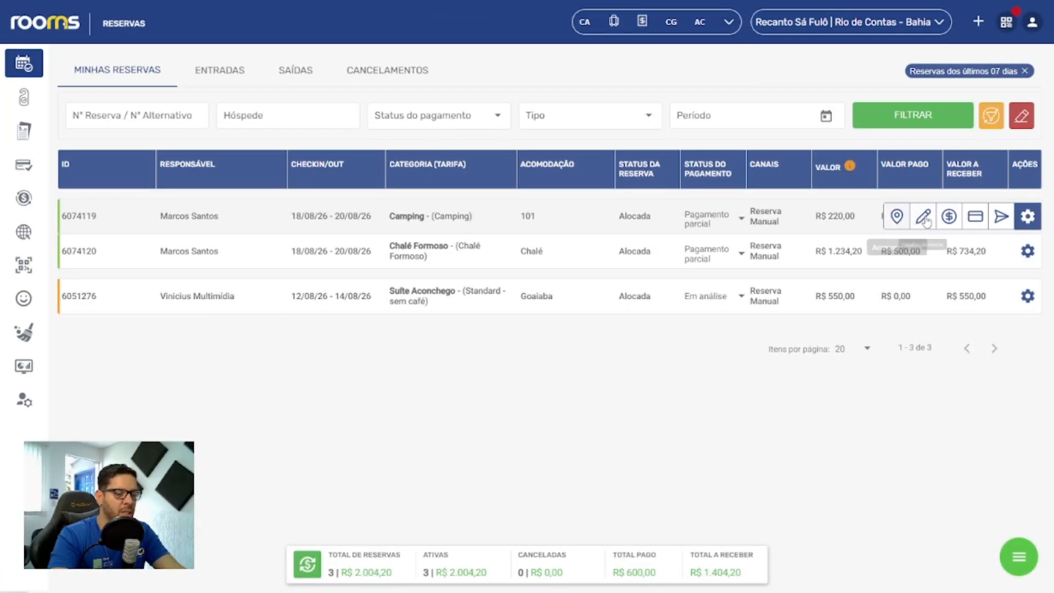
- Open the Camping booking for editing and change its stay to 18–21 August 2026
click(923, 218)
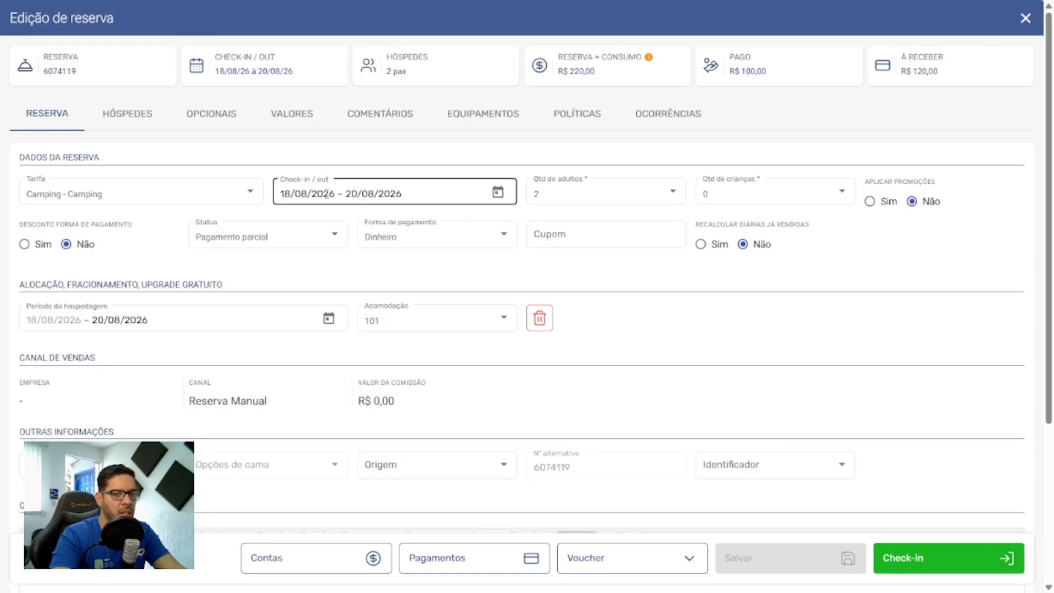
click(498, 192)
click(347, 373)
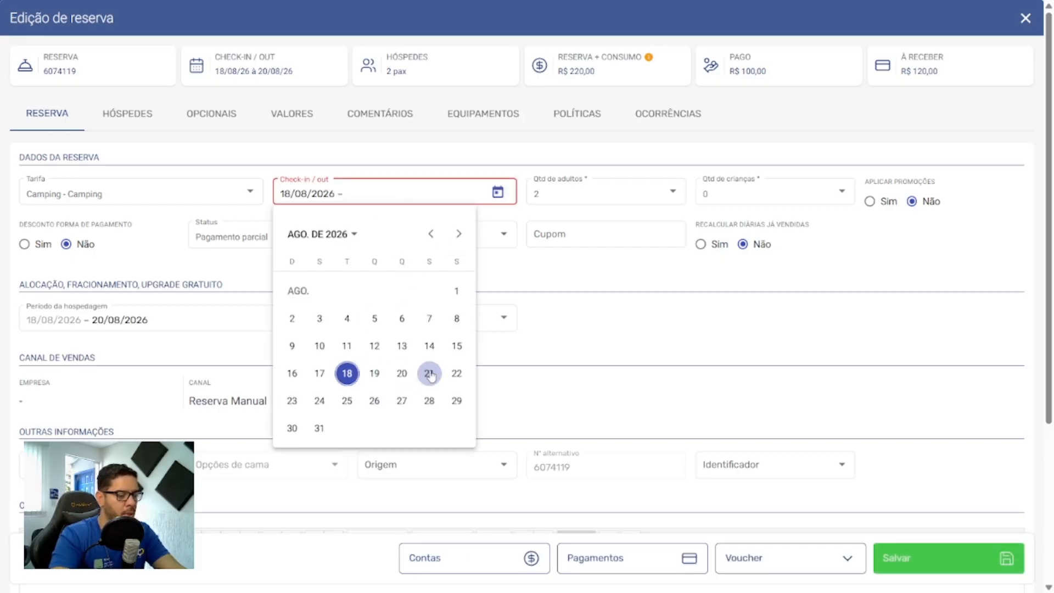
click(429, 373)
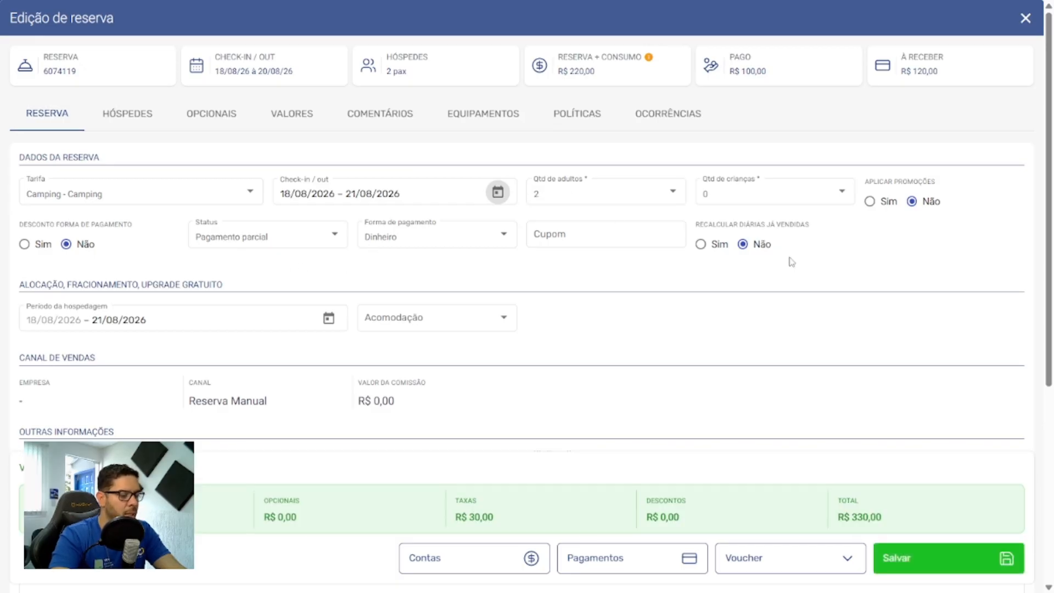
- Set the reservation's Deadline to 20/08/2026 in the calendar
scroll(291, 292, down, 1)
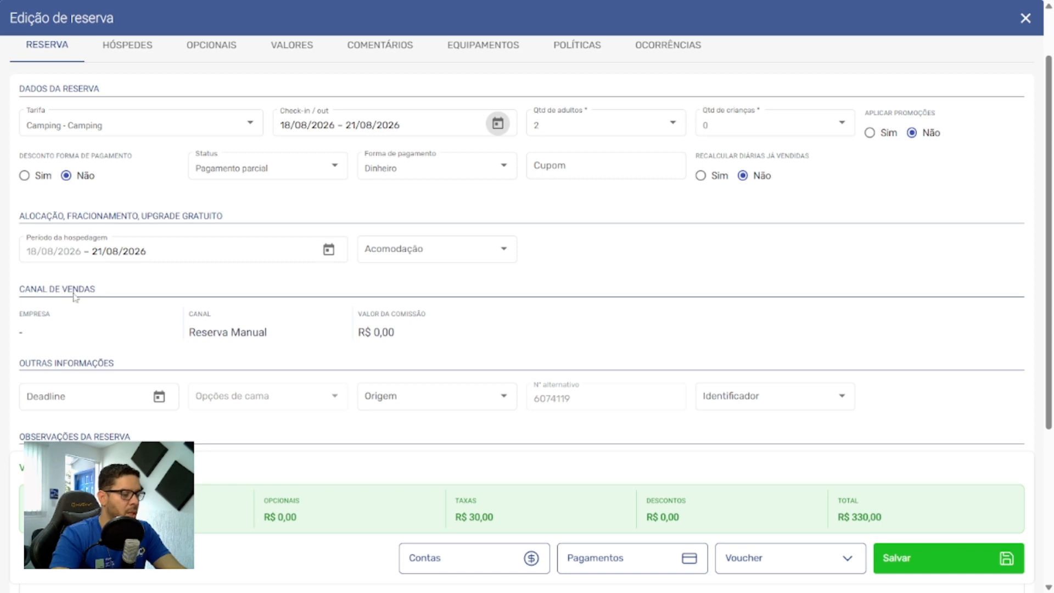
scroll(360, 310, down, 1)
scroll(357, 311, down, 1)
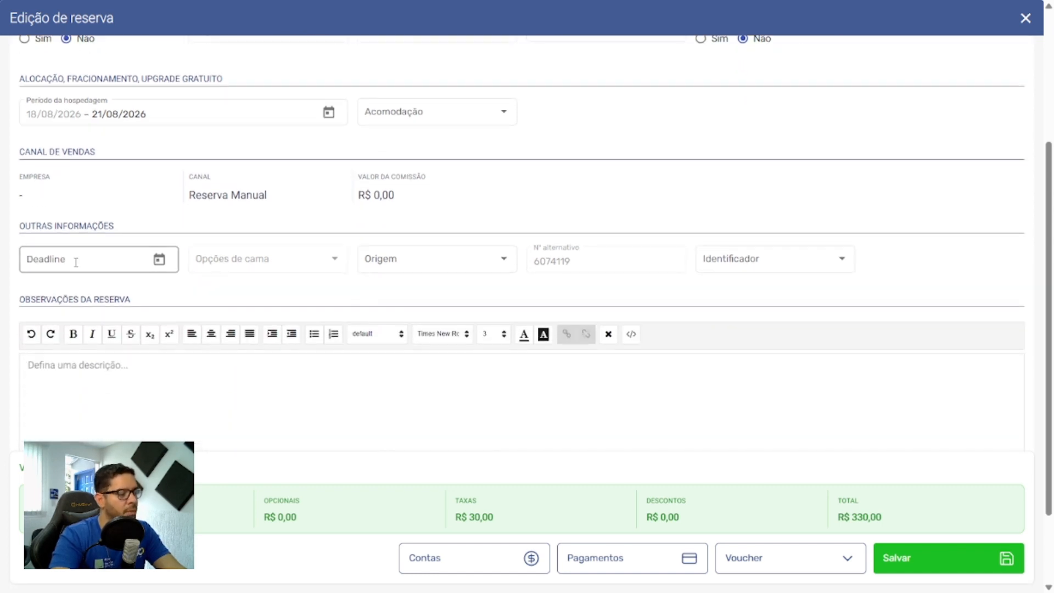
click(157, 262)
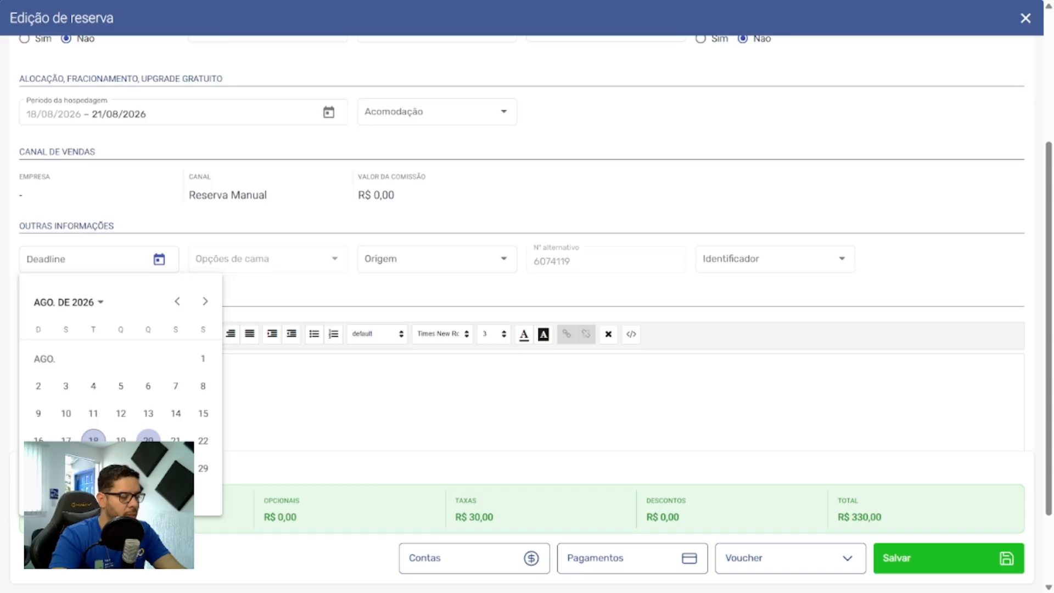
click(148, 439)
scroll(39, 228, down, 2)
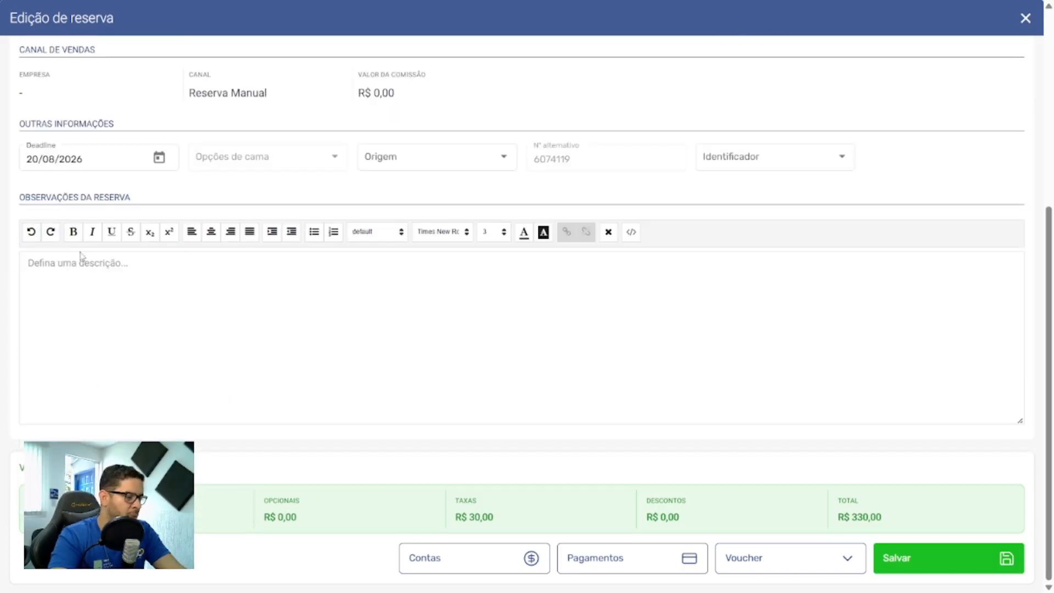
scroll(113, 285, up, 5)
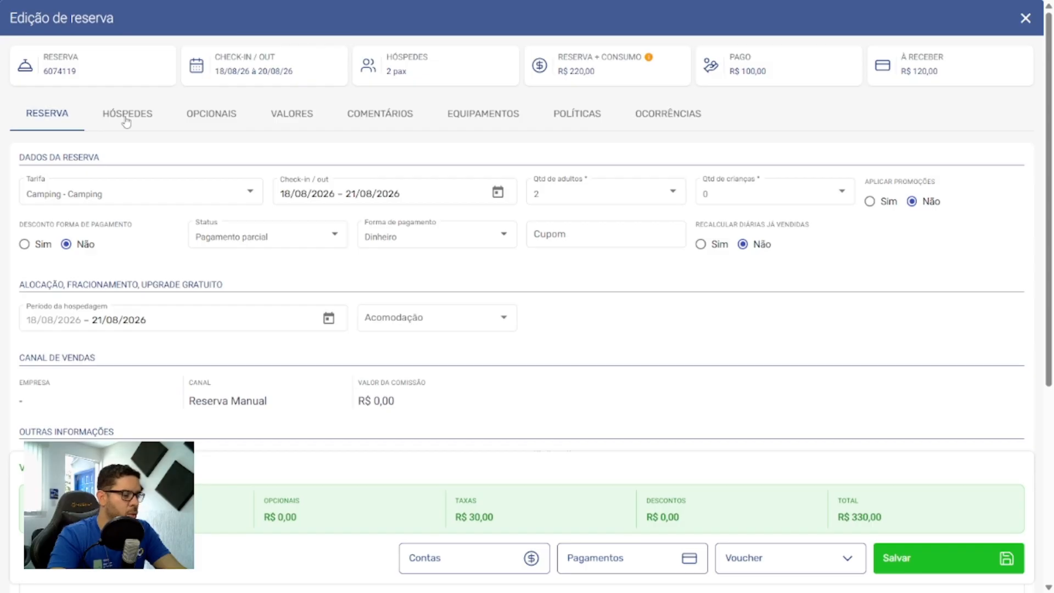
- Show the guest details, check Hóspede 2, then return to Hóspede 1's name and e-mail
click(126, 118)
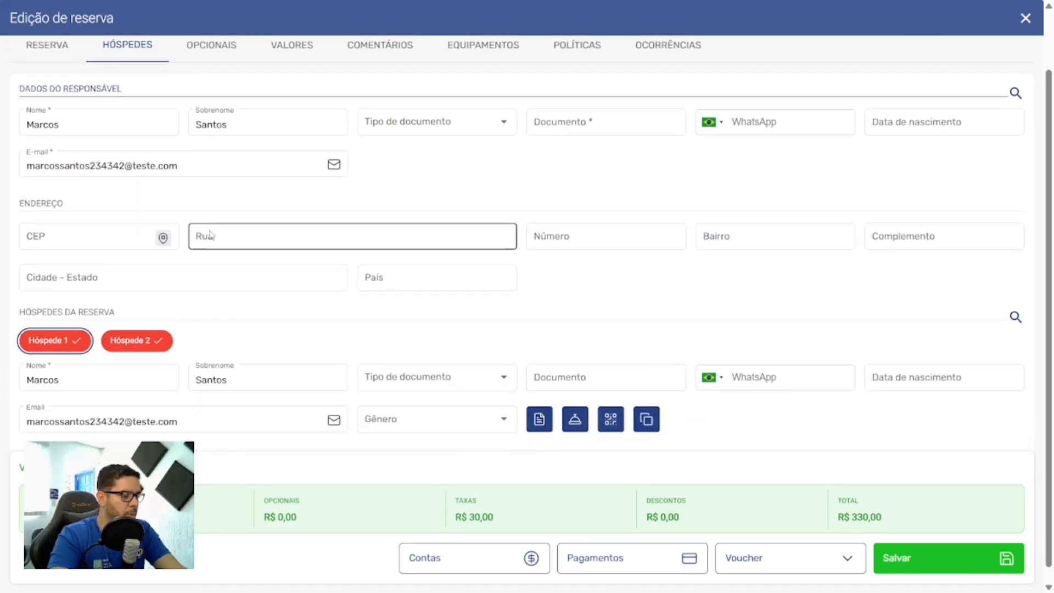
scroll(206, 283, down, 2)
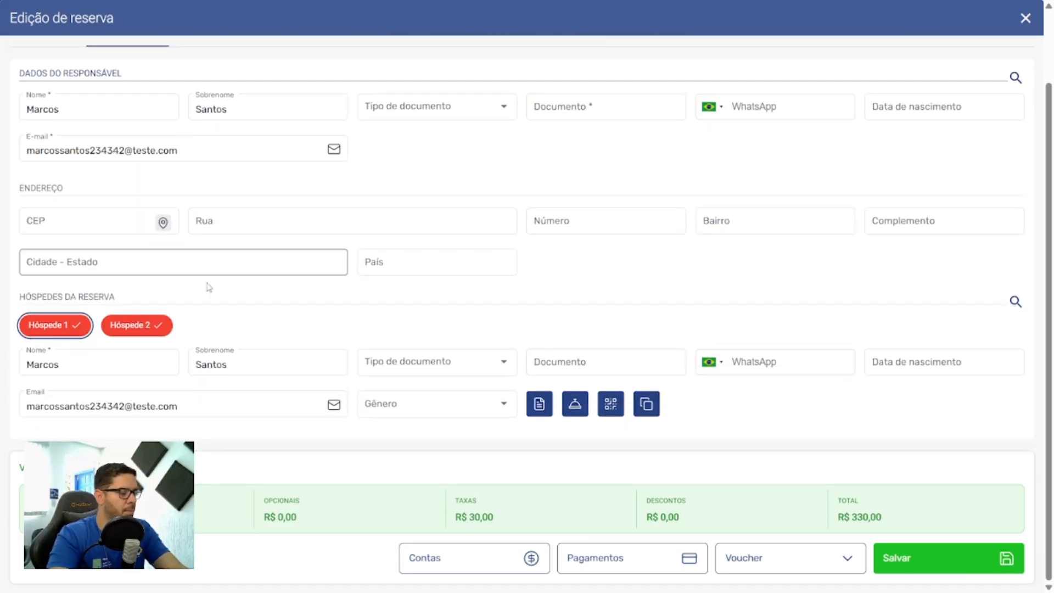
click(141, 324)
click(55, 329)
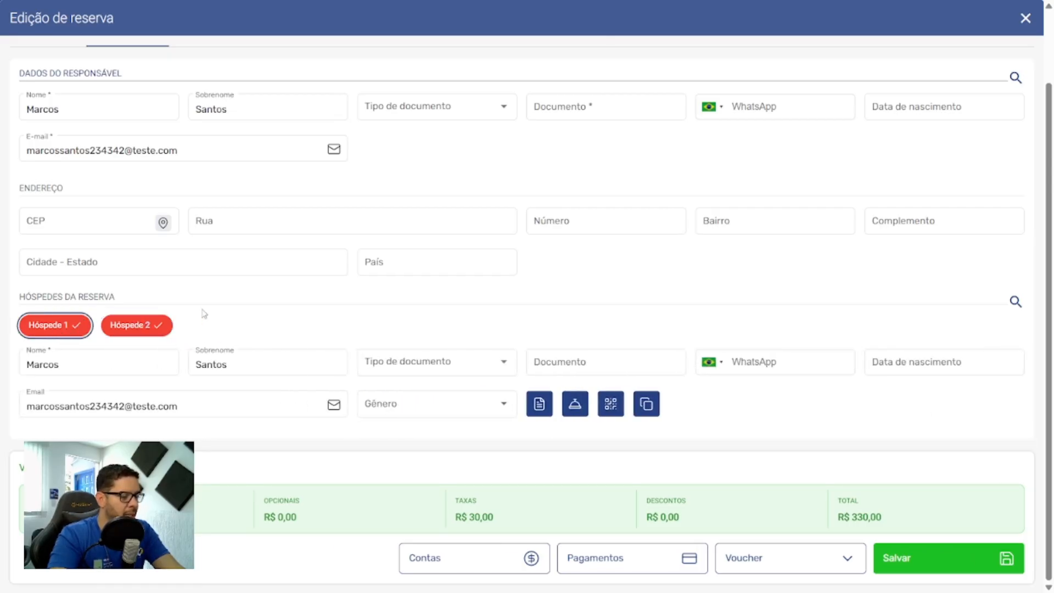
click(539, 409)
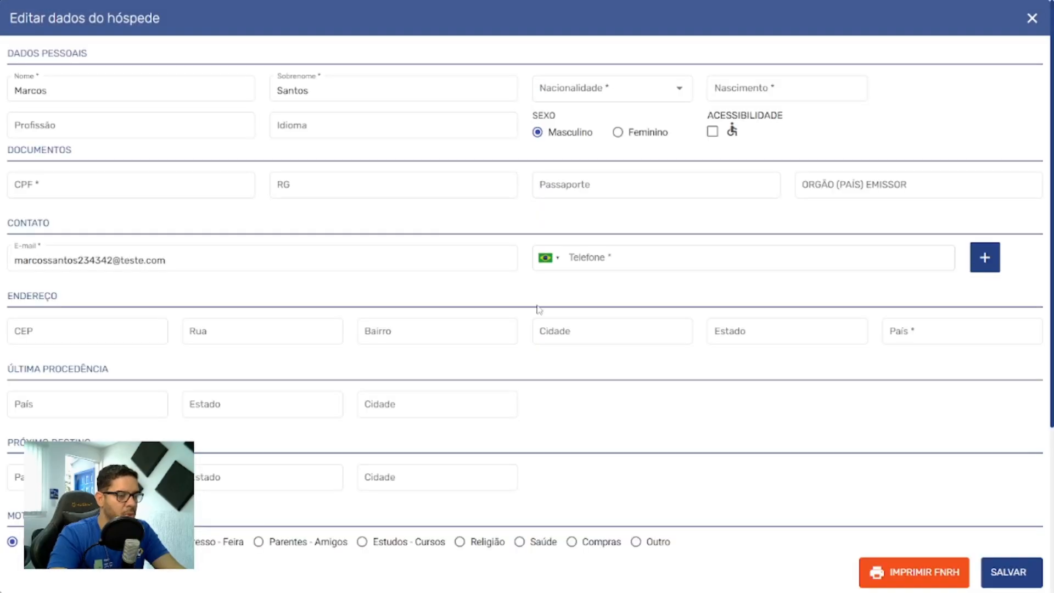
scroll(344, 291, down, 4)
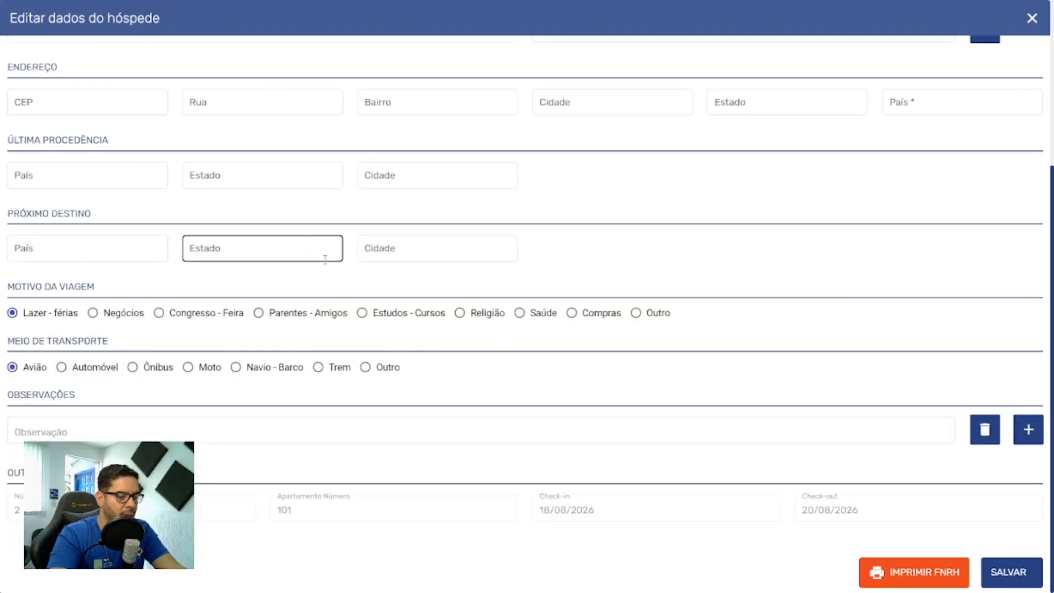
scroll(327, 258, up, 5)
click(1032, 18)
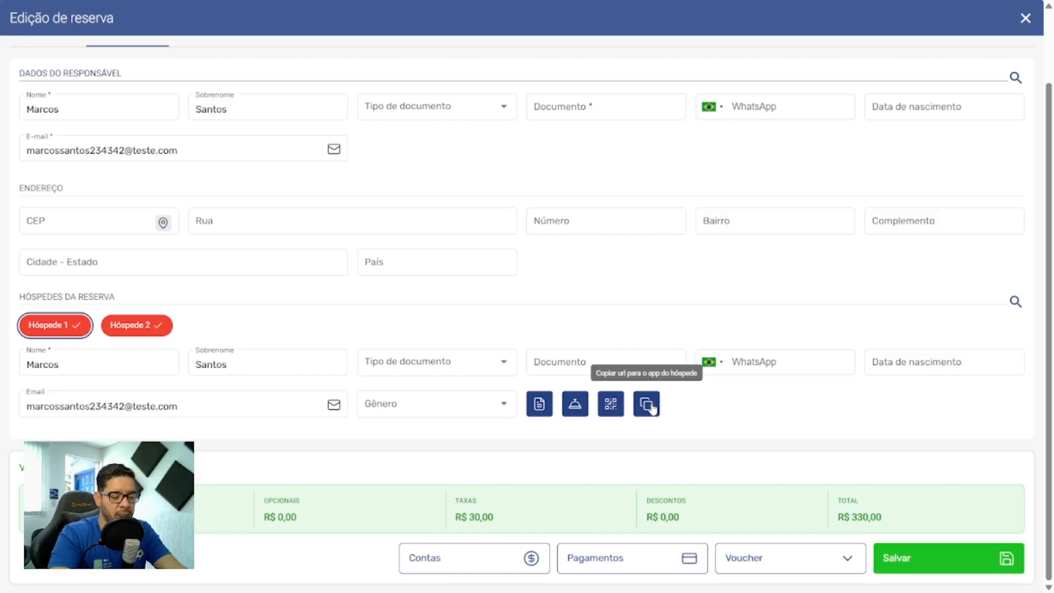
- Change the 20 Aug night's rate to 150,00 and recalculate the total to R$ 385,00
scroll(651, 407, up, 2)
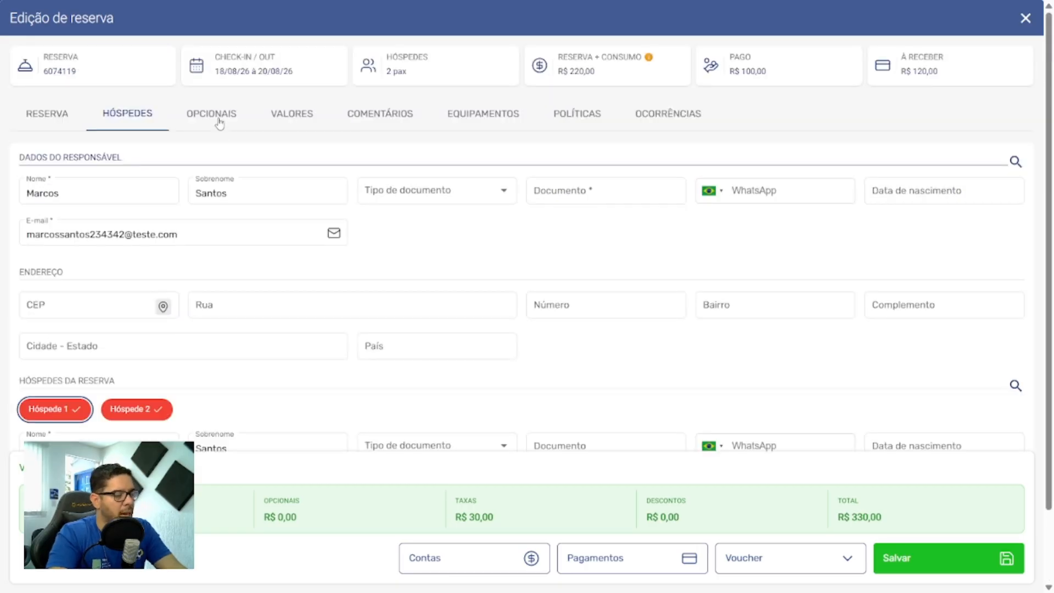
click(217, 120)
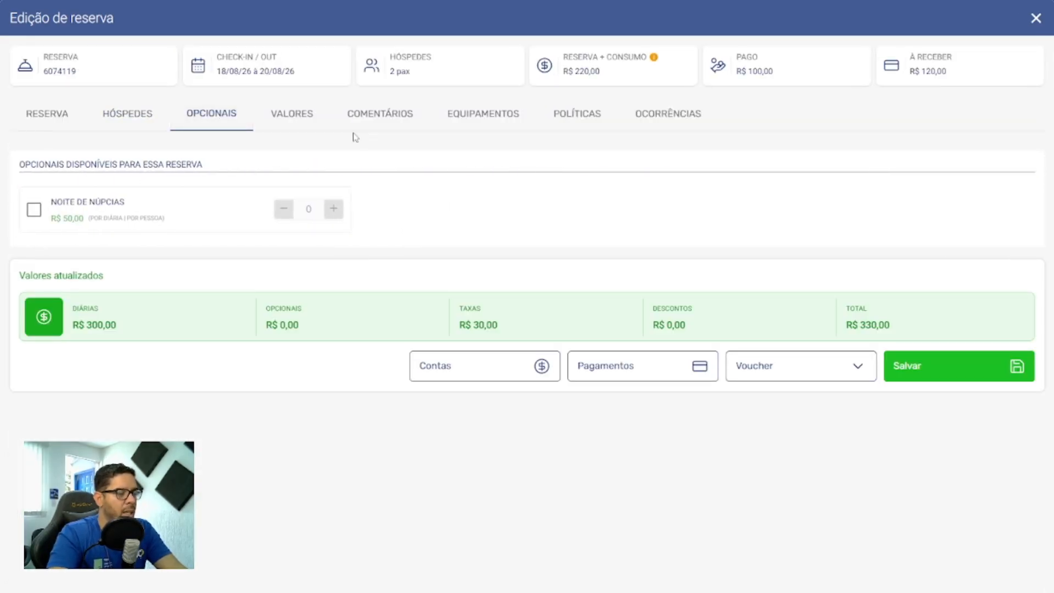
click(295, 117)
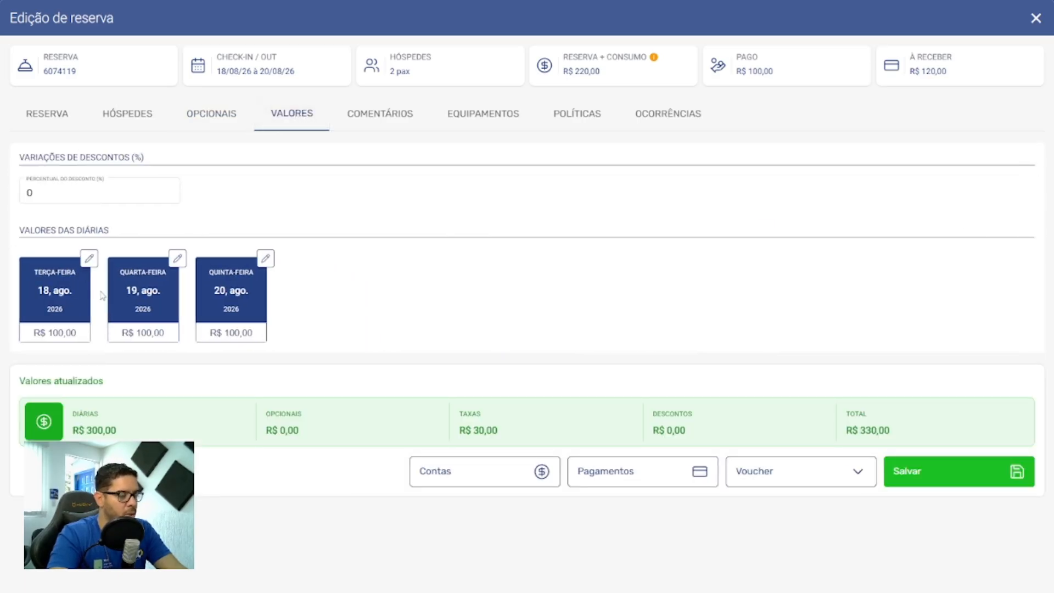
click(254, 329)
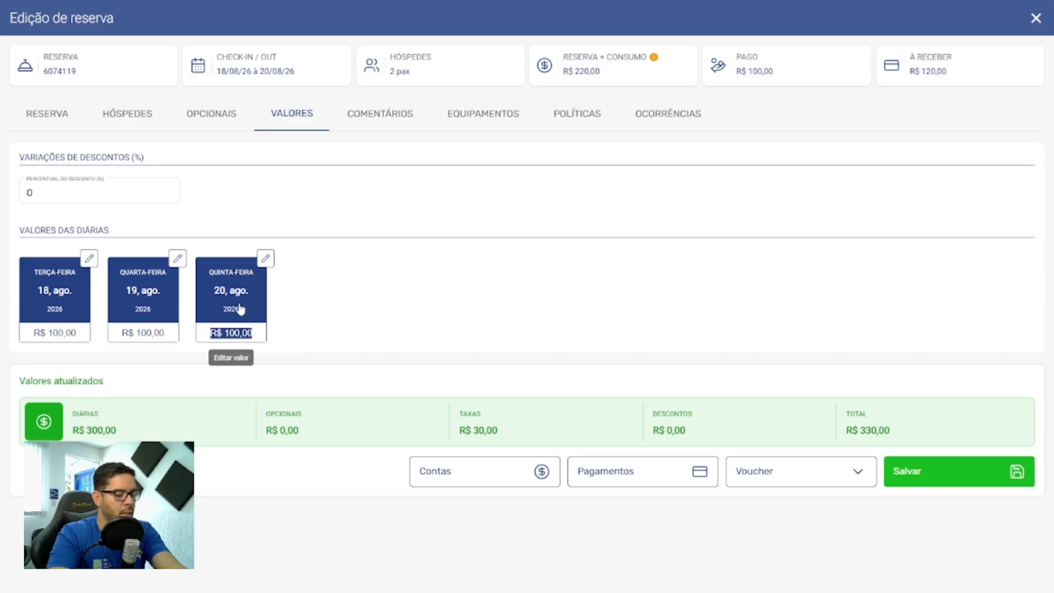
text(150,00)
click(98, 371)
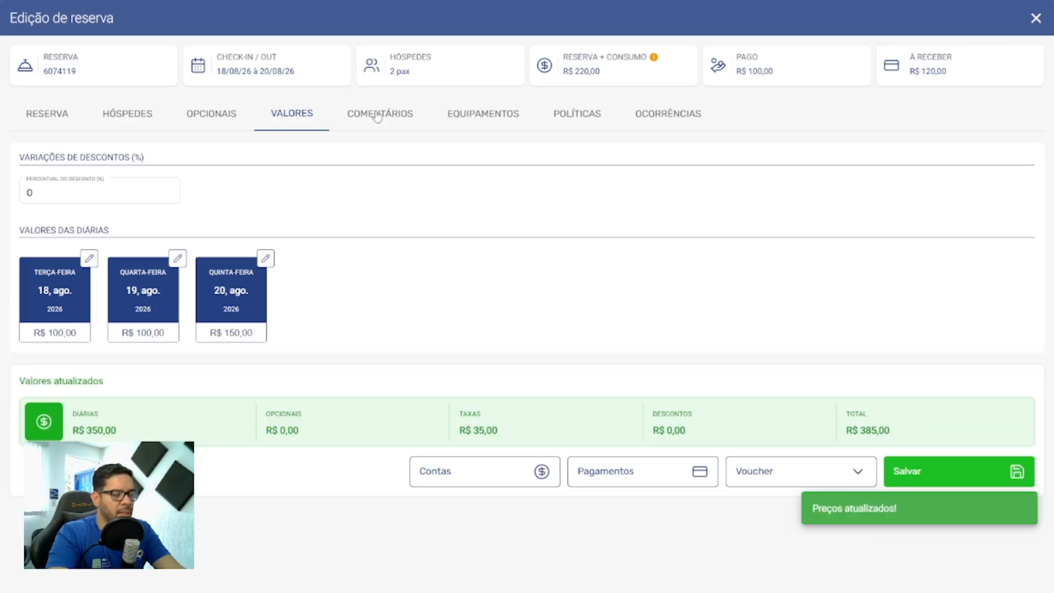
- Start a new reservation comment reading 'Hóspede com restrição alimentar'
click(377, 115)
click(210, 192)
text(H)
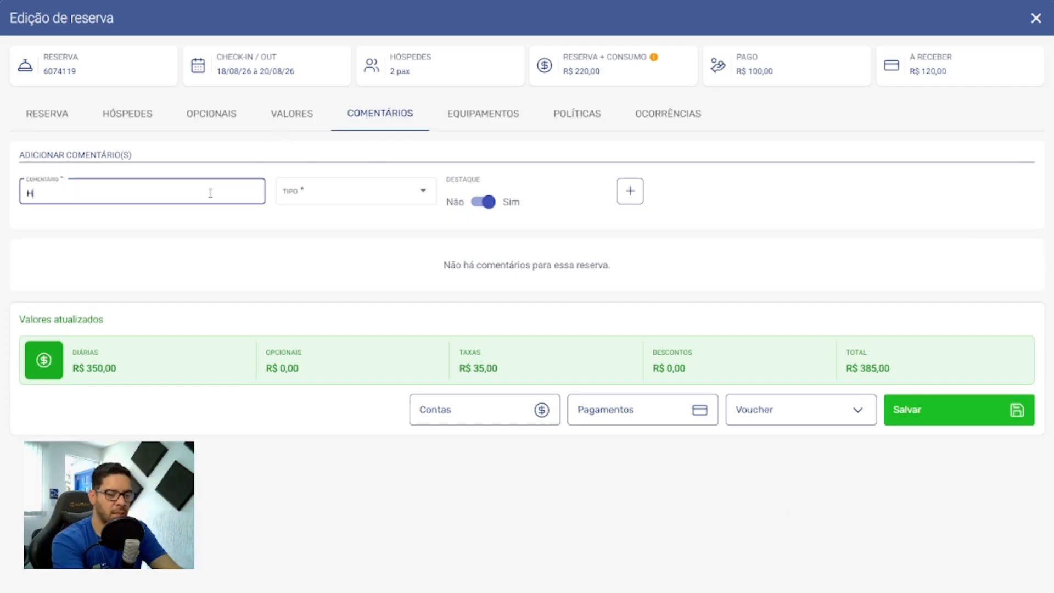
text(ósp)
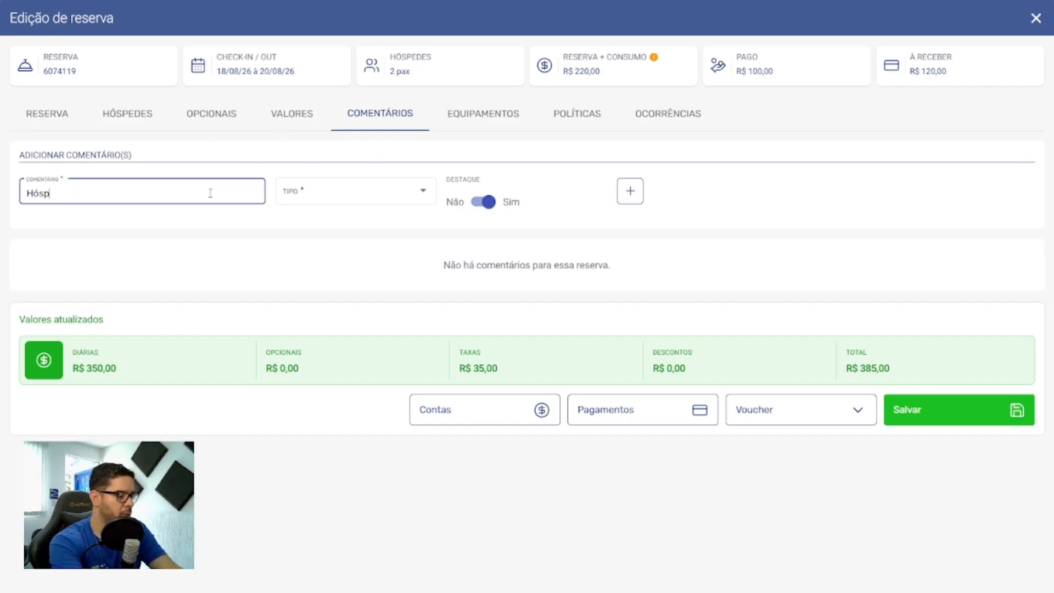
text(ede com res)
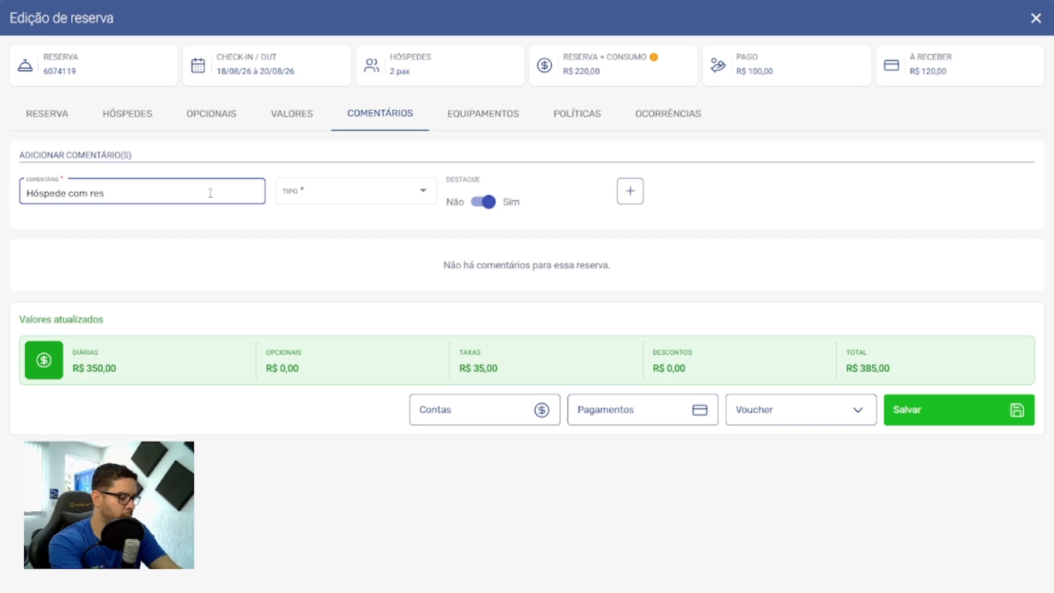
text(trição alimentar)
- Add the comment as type Alimentação and set it to show on the voucher
click(339, 195)
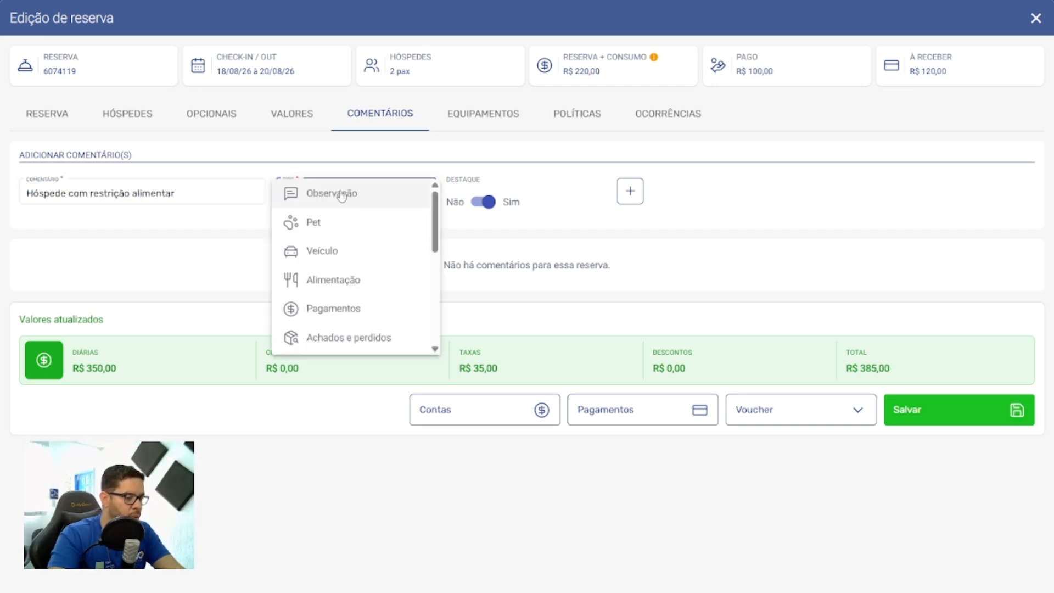
click(341, 279)
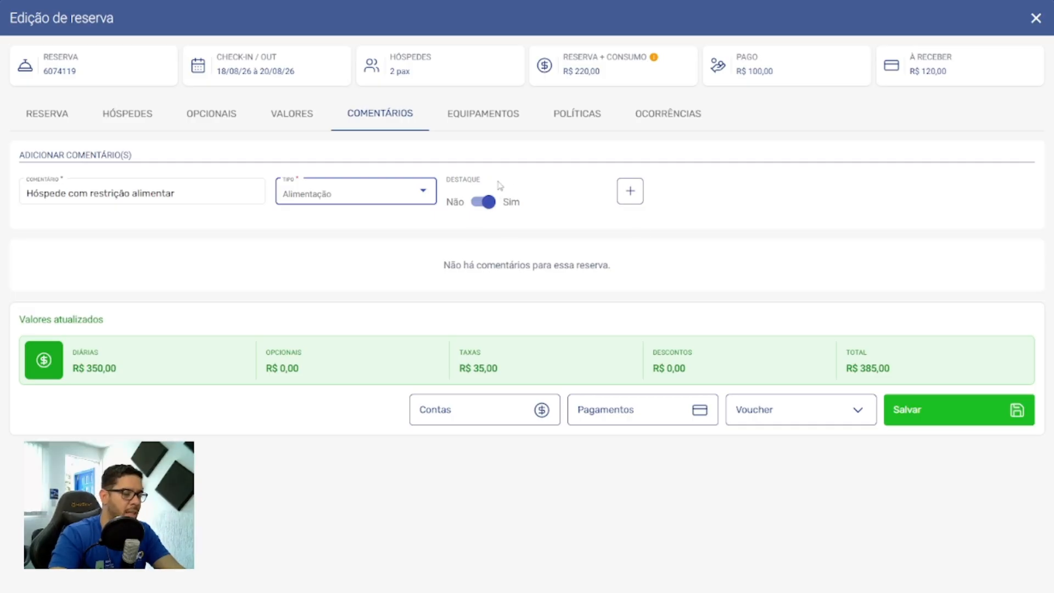
click(630, 190)
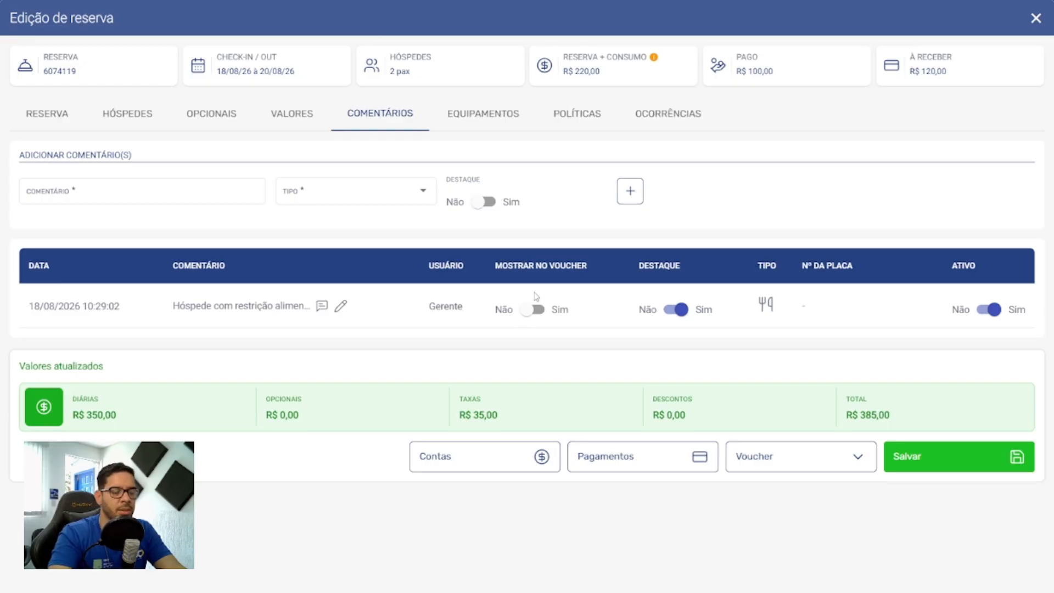
click(528, 313)
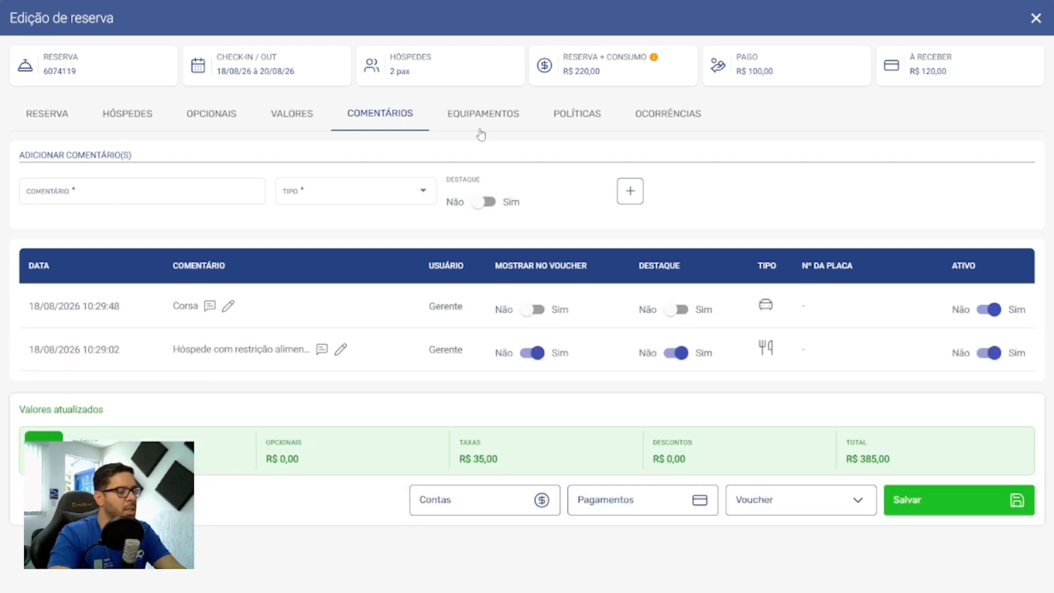
- Review the reservation's equipment loan section before leaving the editor
click(483, 113)
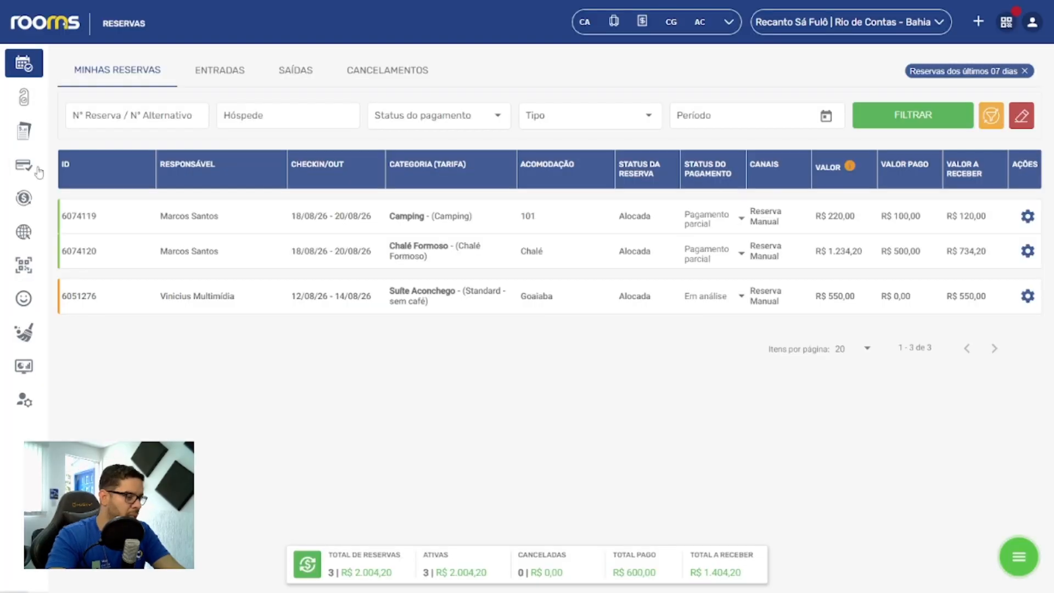
mouse_move(25, 367)
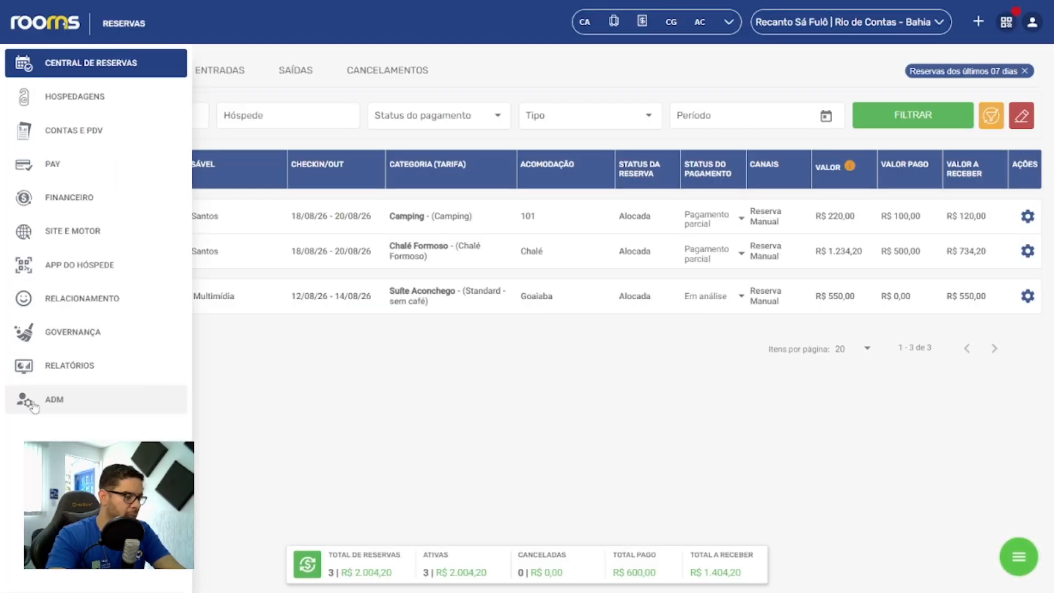
click(24, 403)
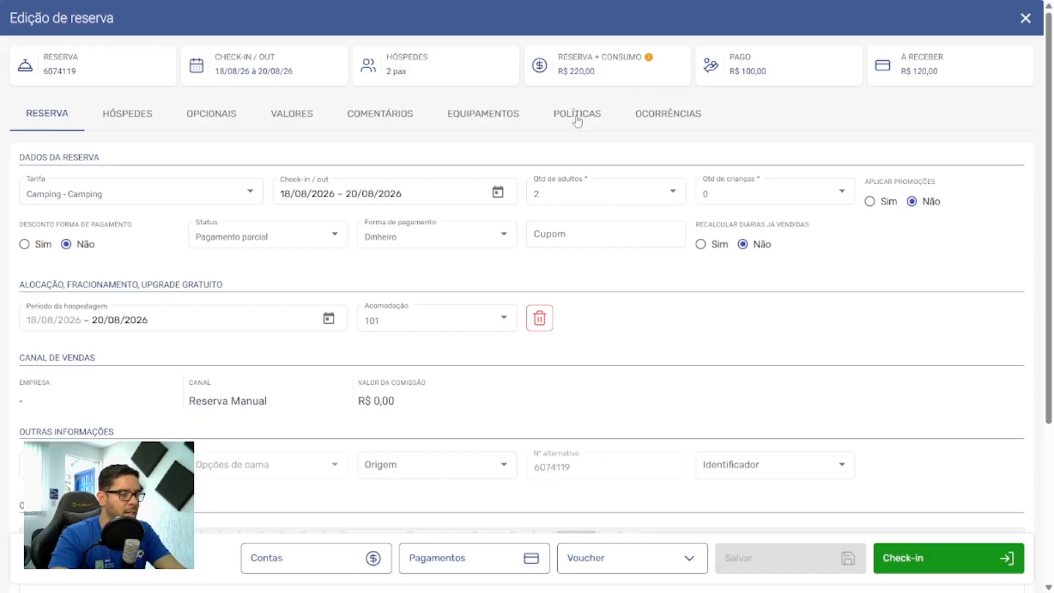
click(577, 121)
scroll(89, 178, down, 2)
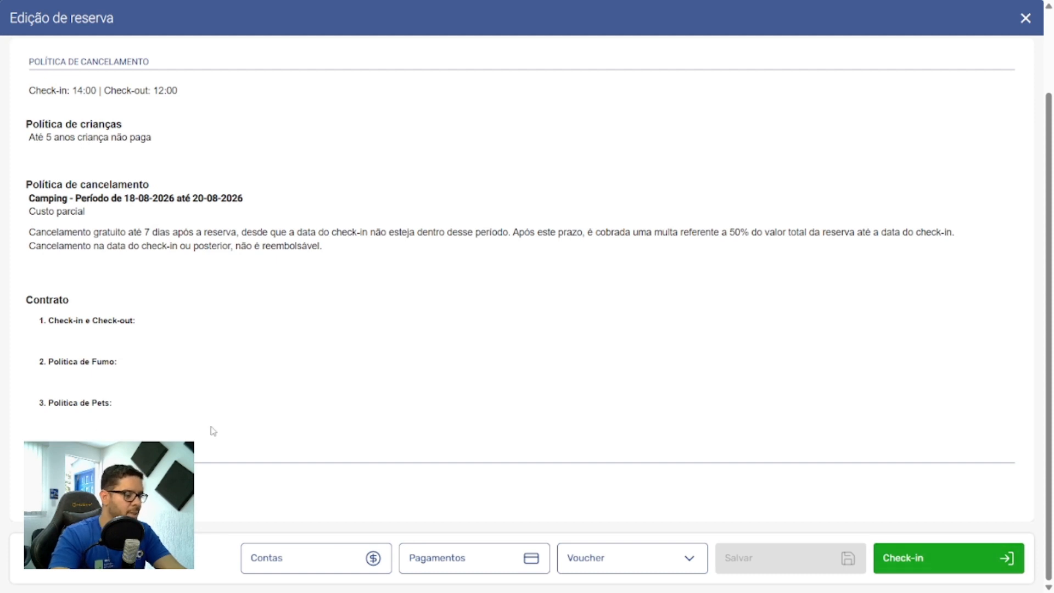
scroll(212, 430, up, 2)
click(669, 114)
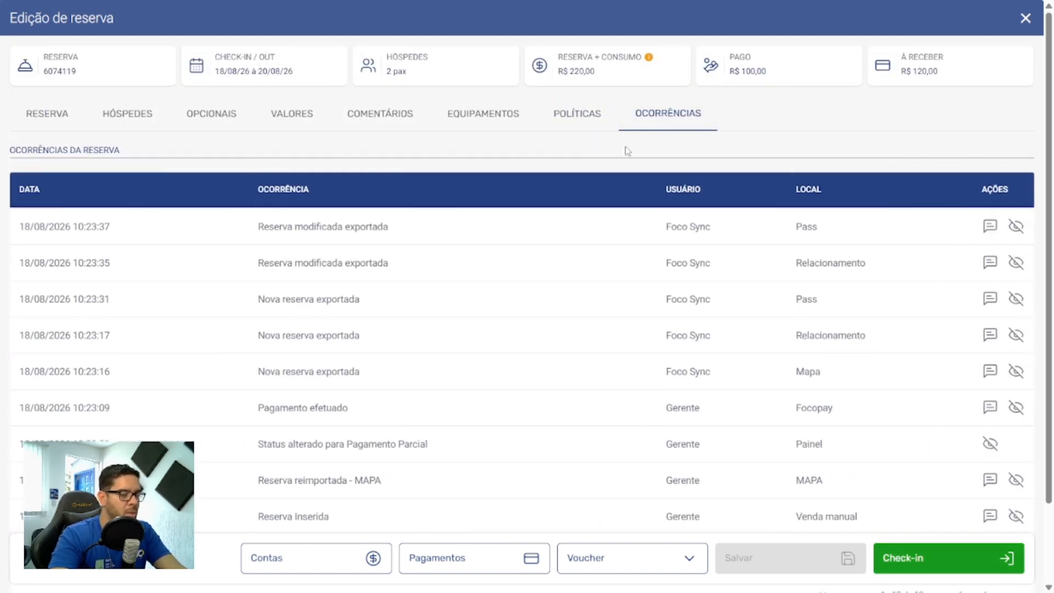
scroll(598, 186, down, 2)
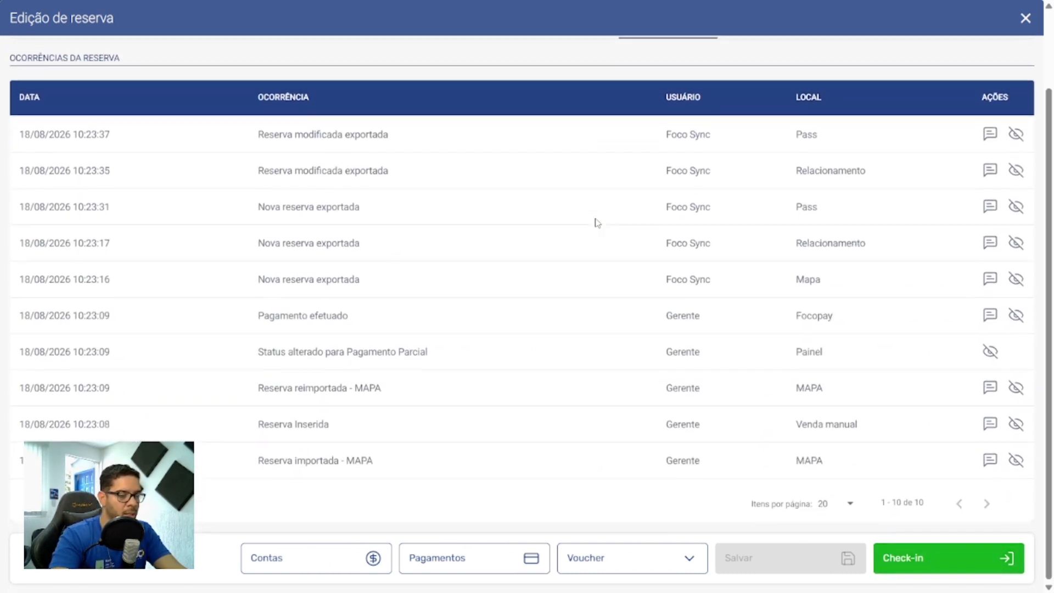